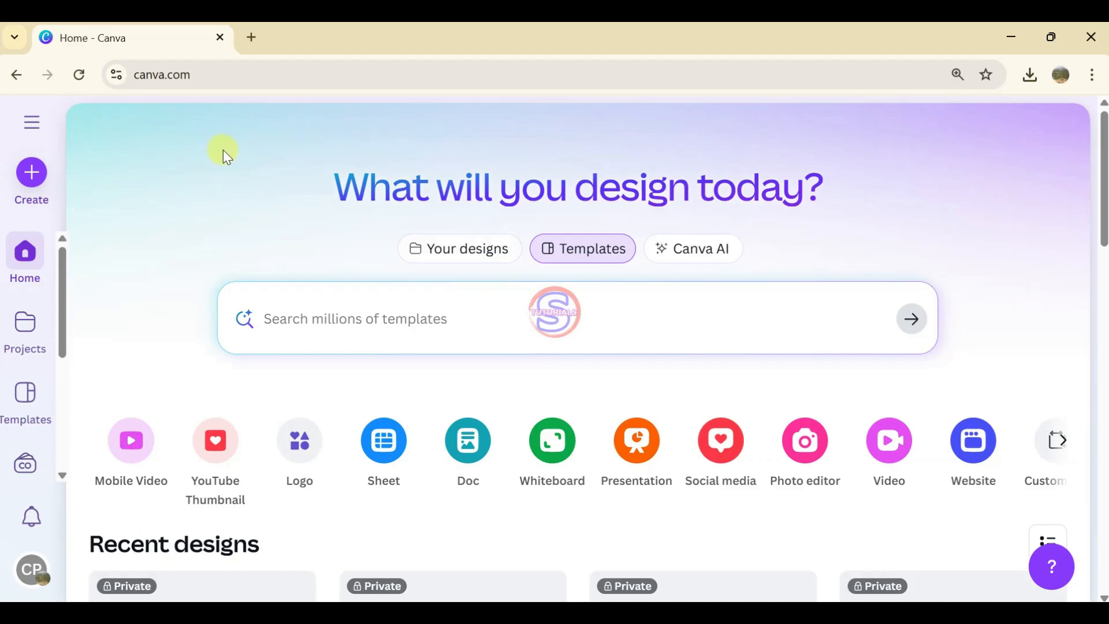
# Step: Create a new blank Presentation (16:9) design
pyautogui.click(30, 176)
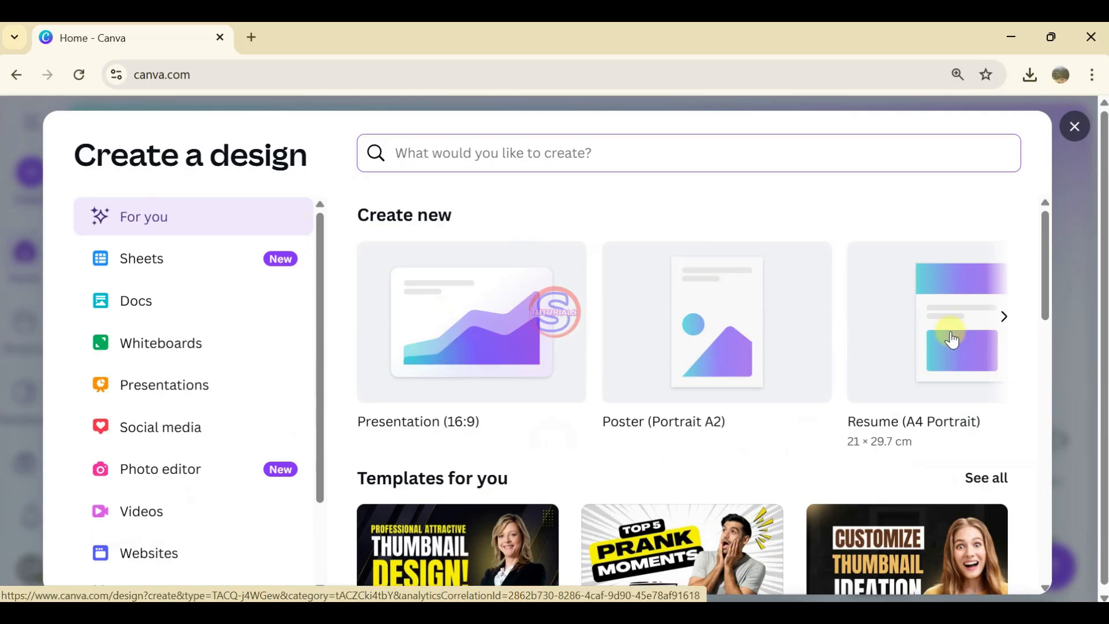
pyautogui.scroll(-2, 272, 364)
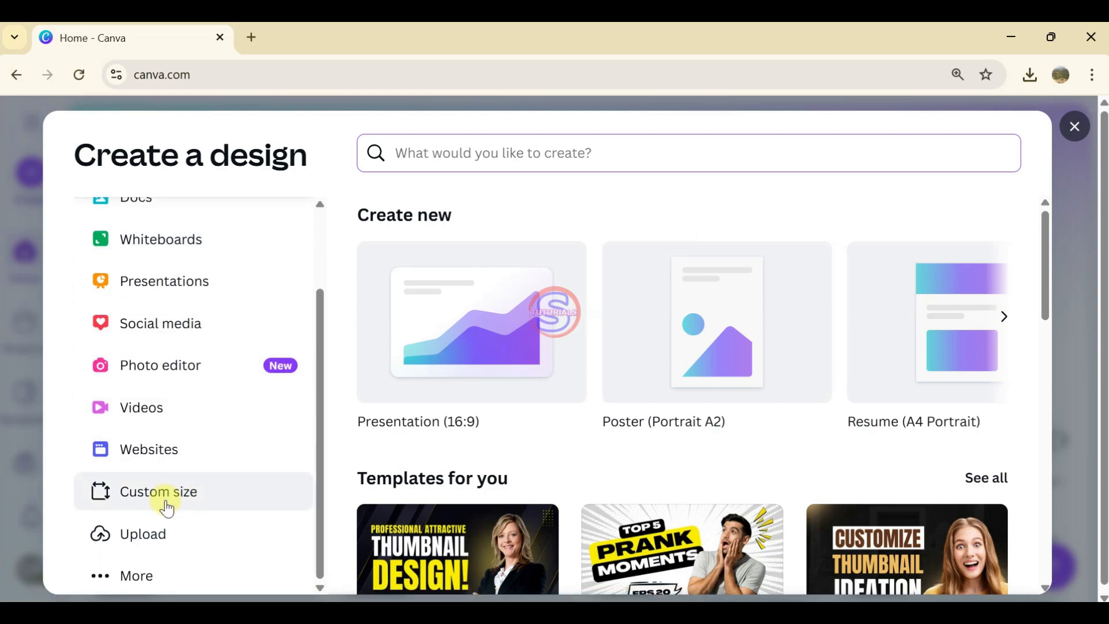
pyautogui.click(451, 350)
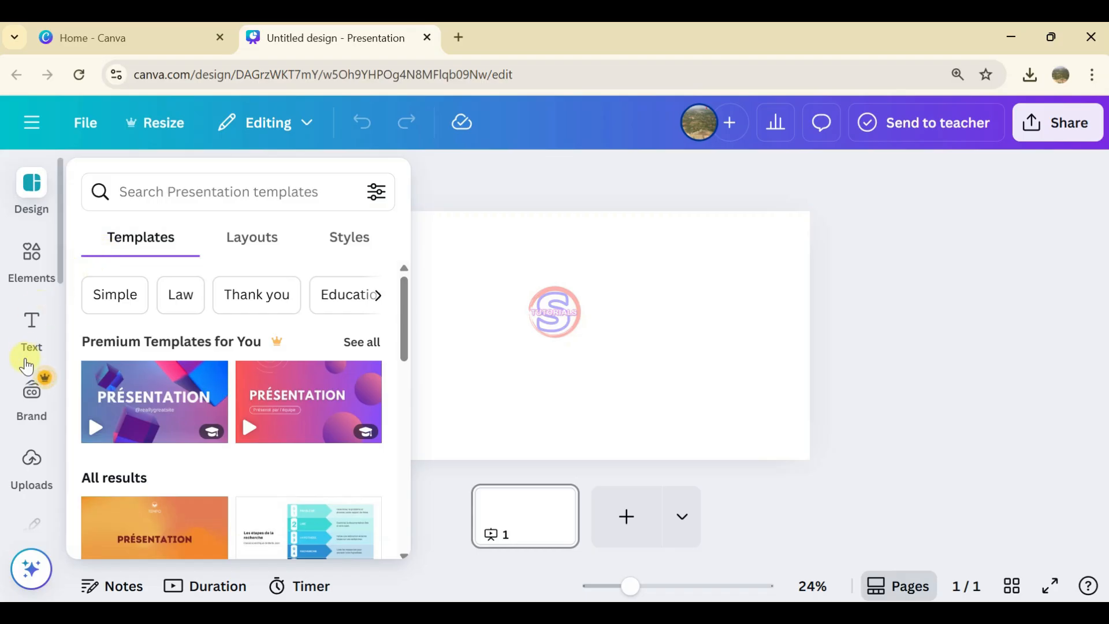
# Step: Search the available apps for "video" and open the Videos app
pyautogui.scroll(-3, 29, 381)
pyautogui.scroll(-2, 31, 397)
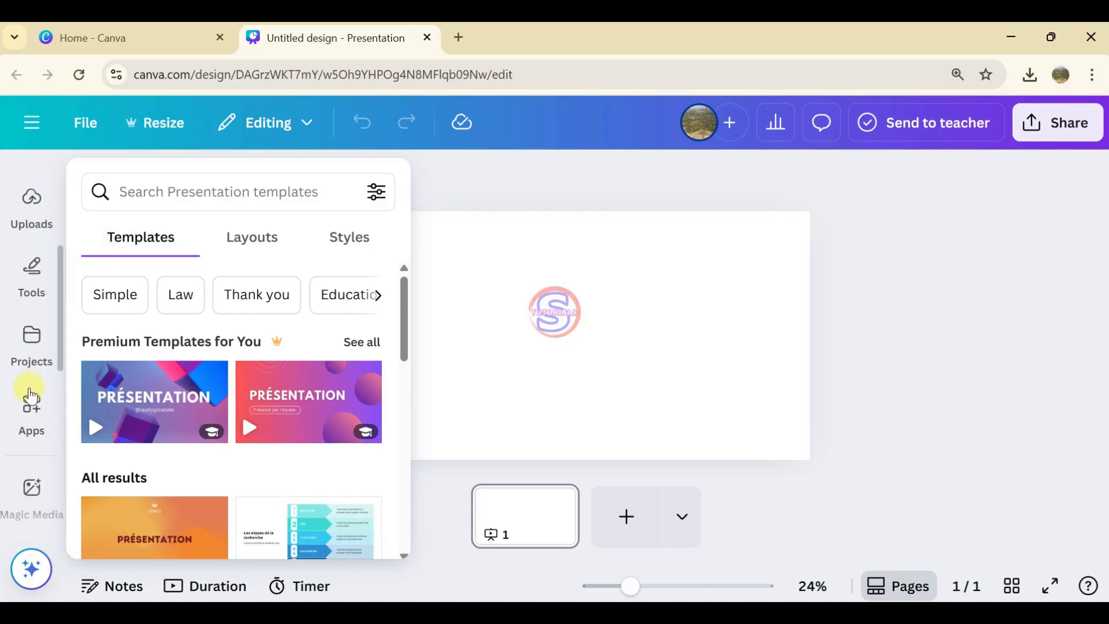
pyautogui.click(33, 413)
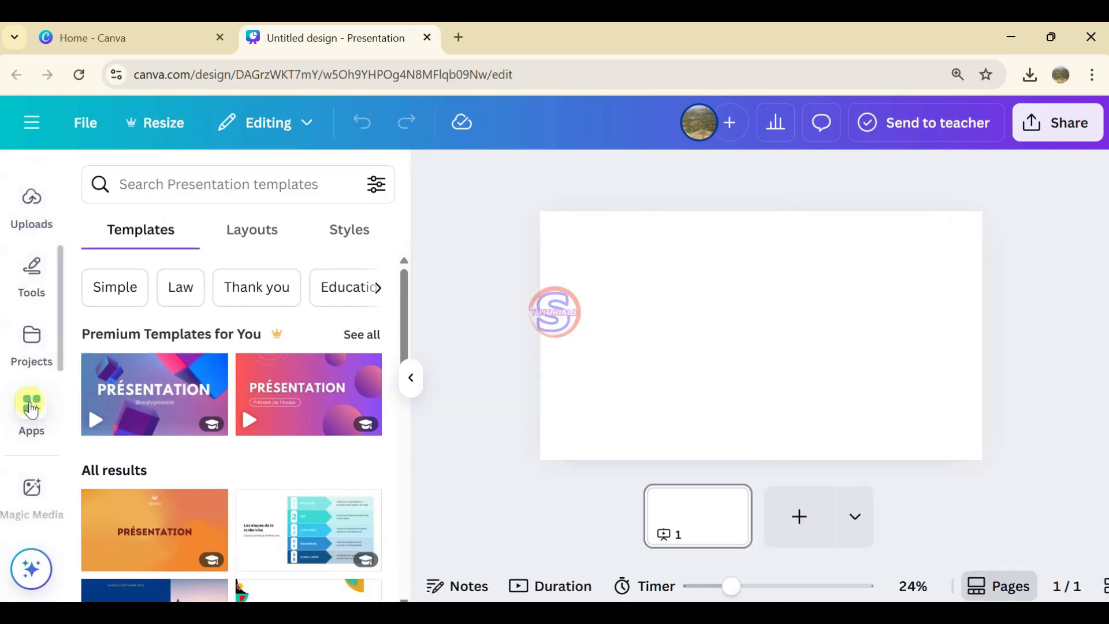
pyautogui.click(202, 177)
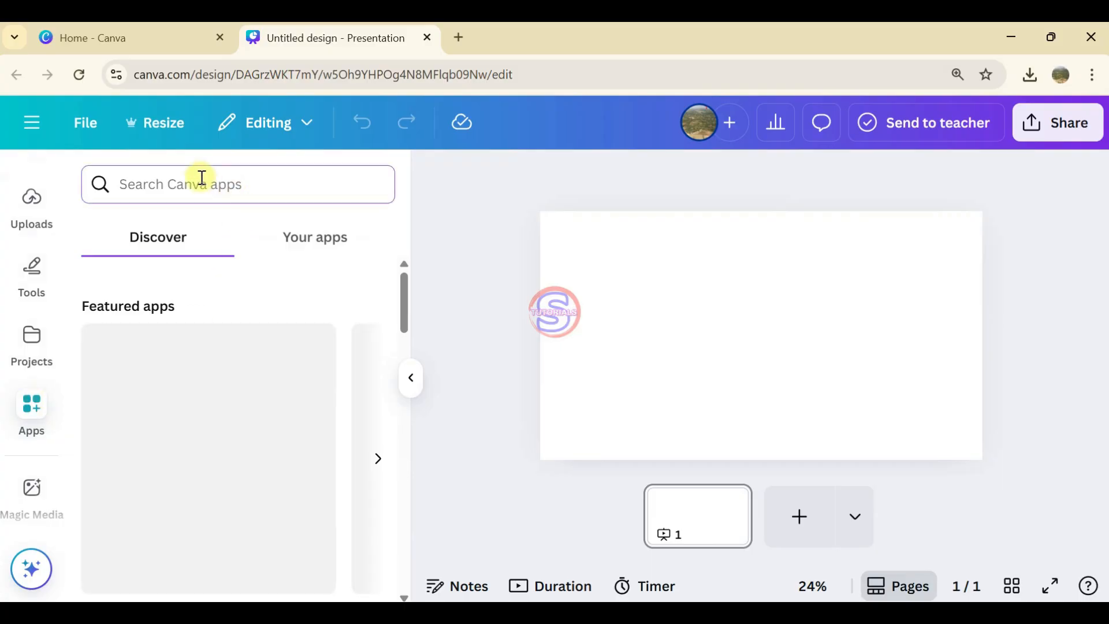
pyautogui.write('video')
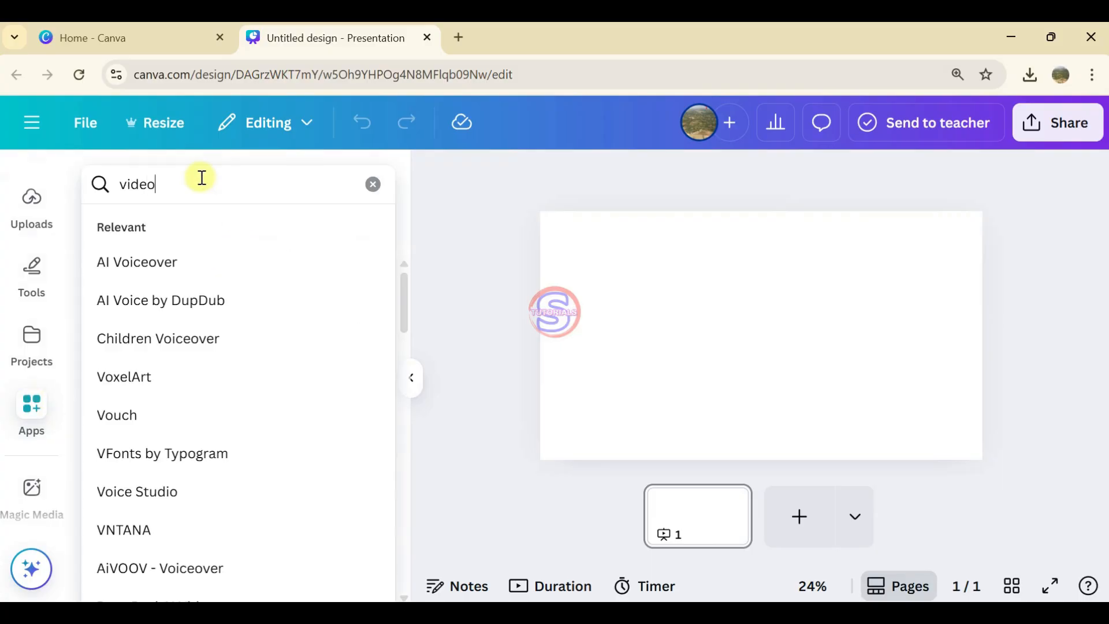
pyautogui.press('Return')
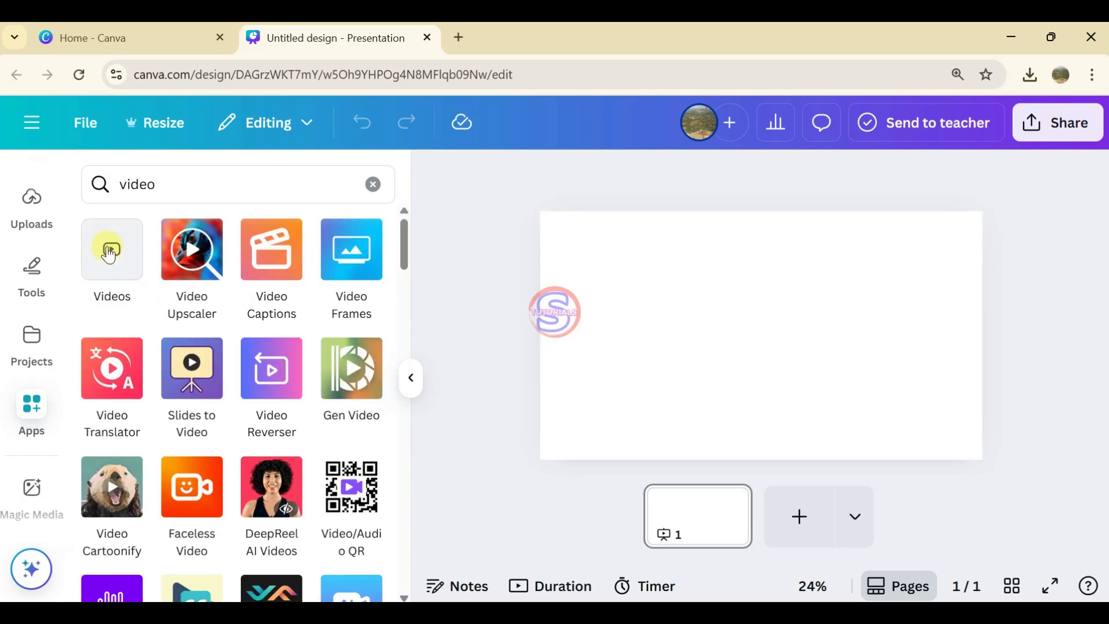
pyautogui.click(109, 252)
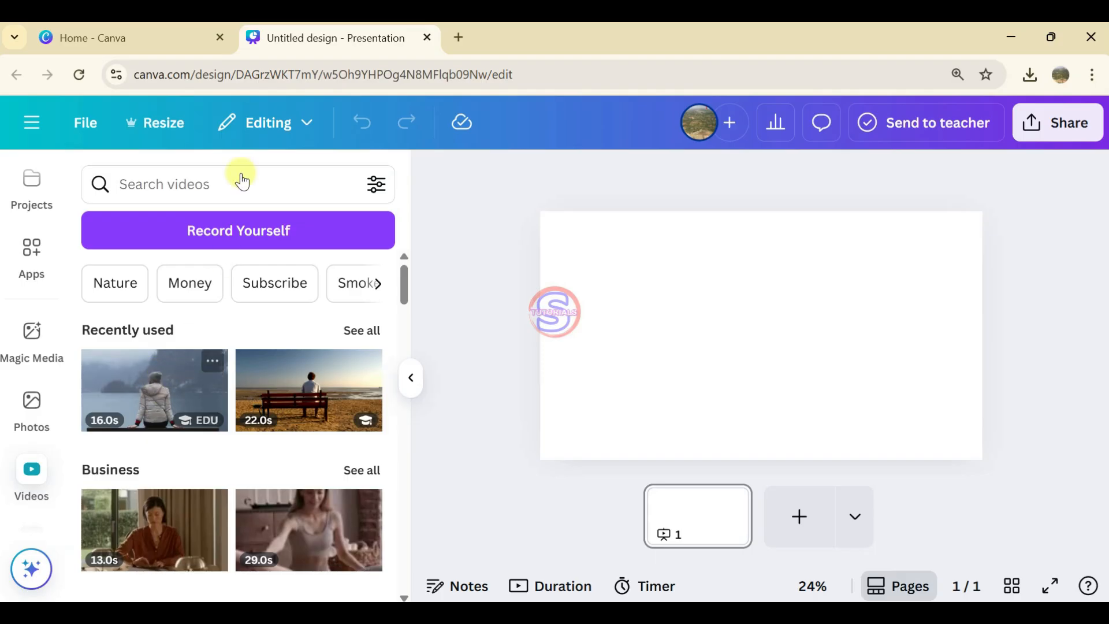
# Step: Search the video library for "sit on the bench"
pyautogui.click(183, 188)
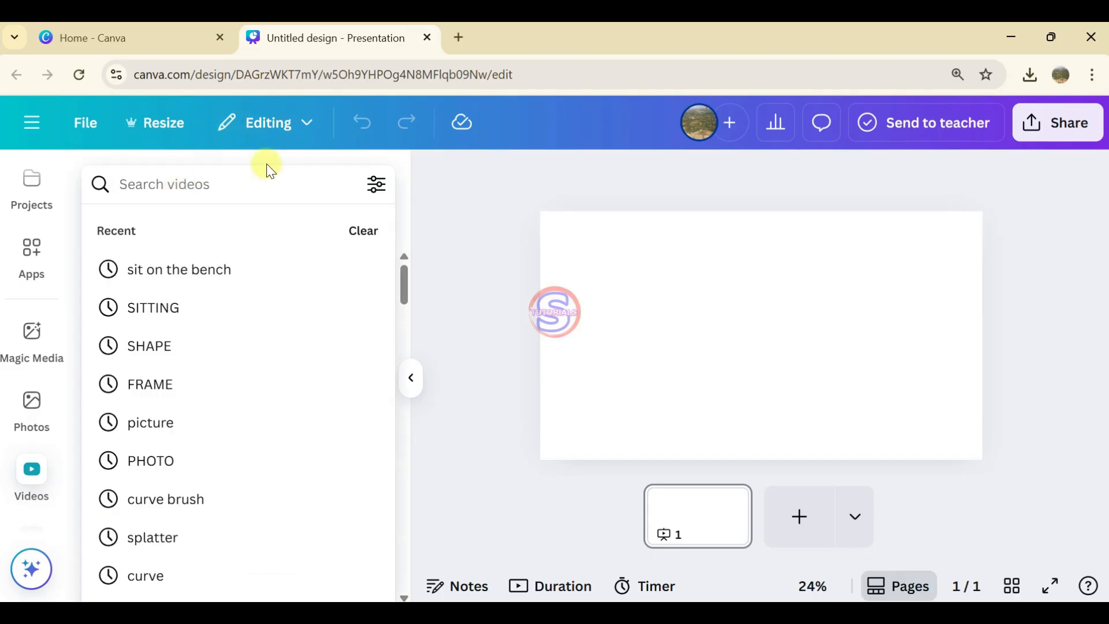
pyautogui.write('sit ')
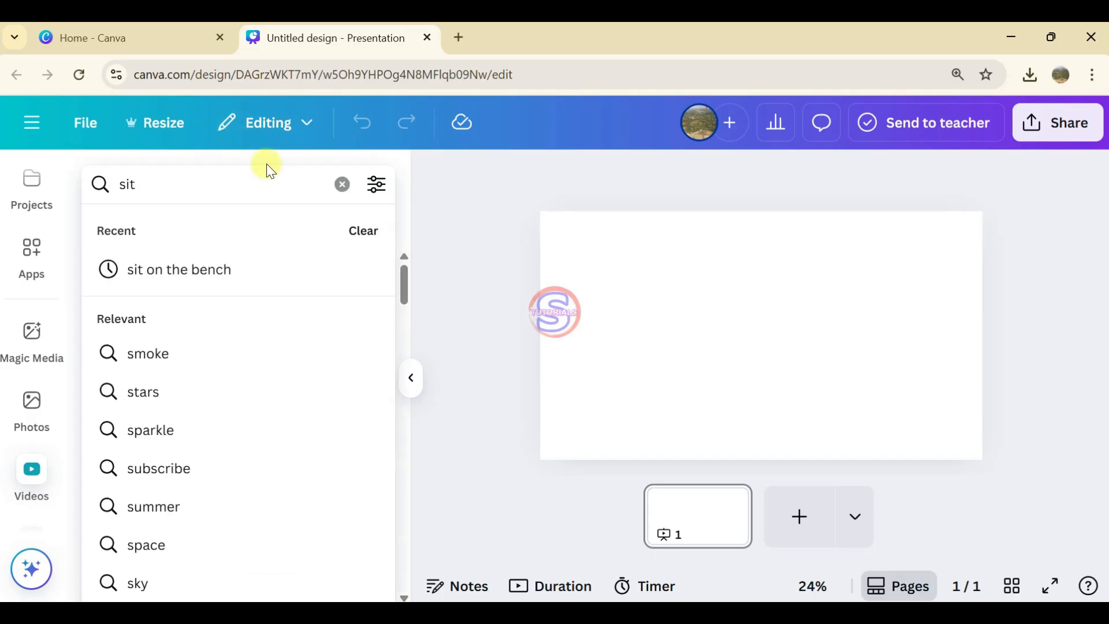
pyautogui.write('on the bench')
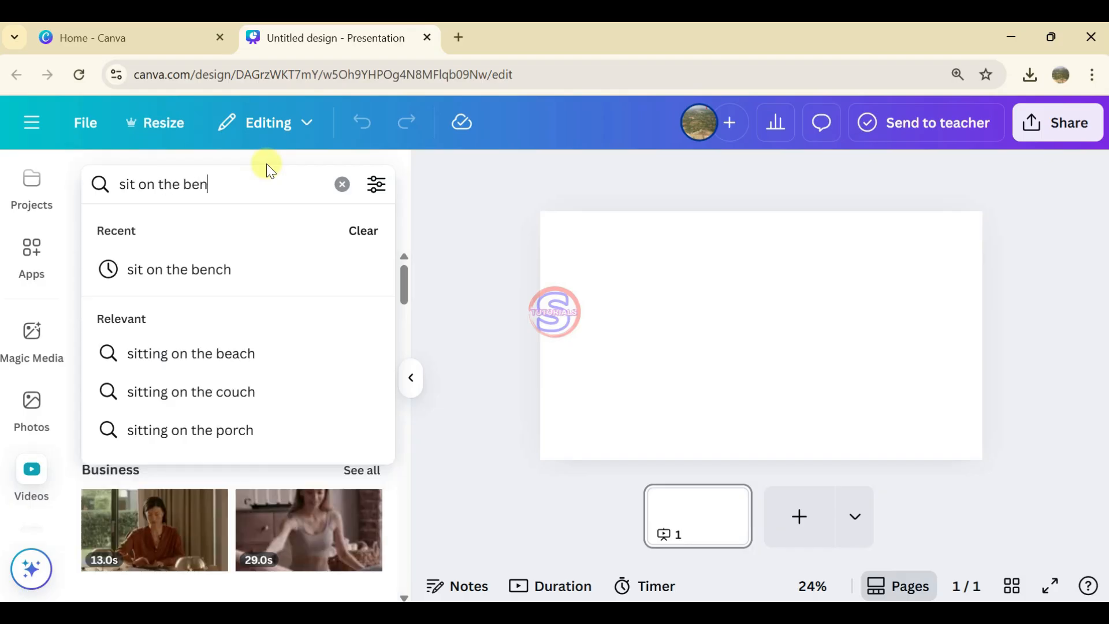
pyautogui.press('Return')
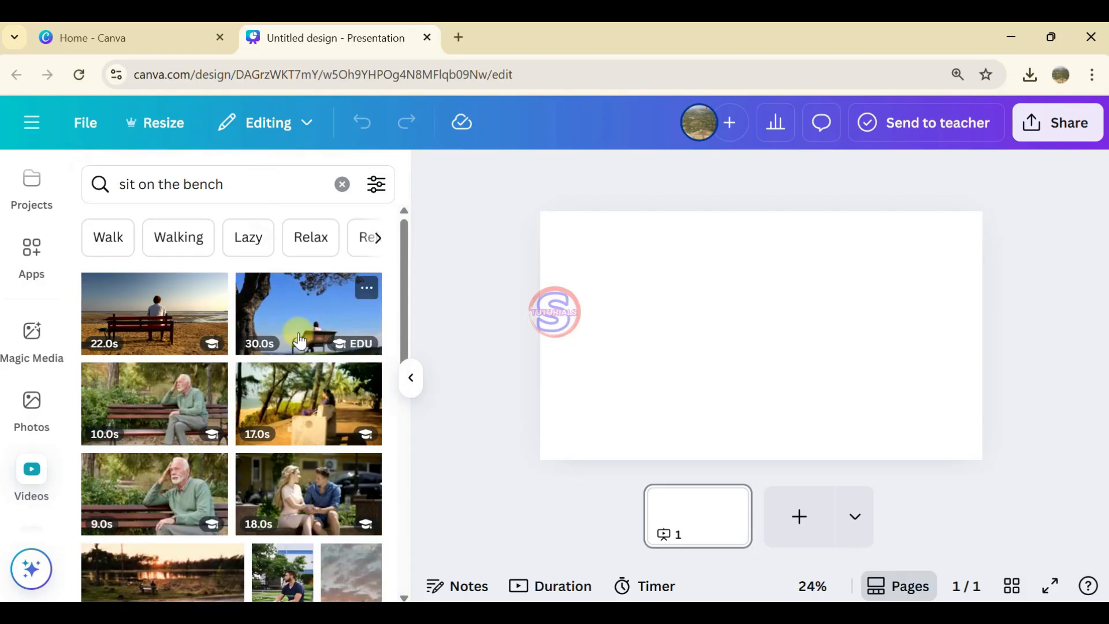
# Step: Insert the 16-second clip of the person in a grey jacket sitting by the lake and enlarge it to fill the page
pyautogui.scroll(-10, 306, 324)
pyautogui.scroll(-10, 263, 416)
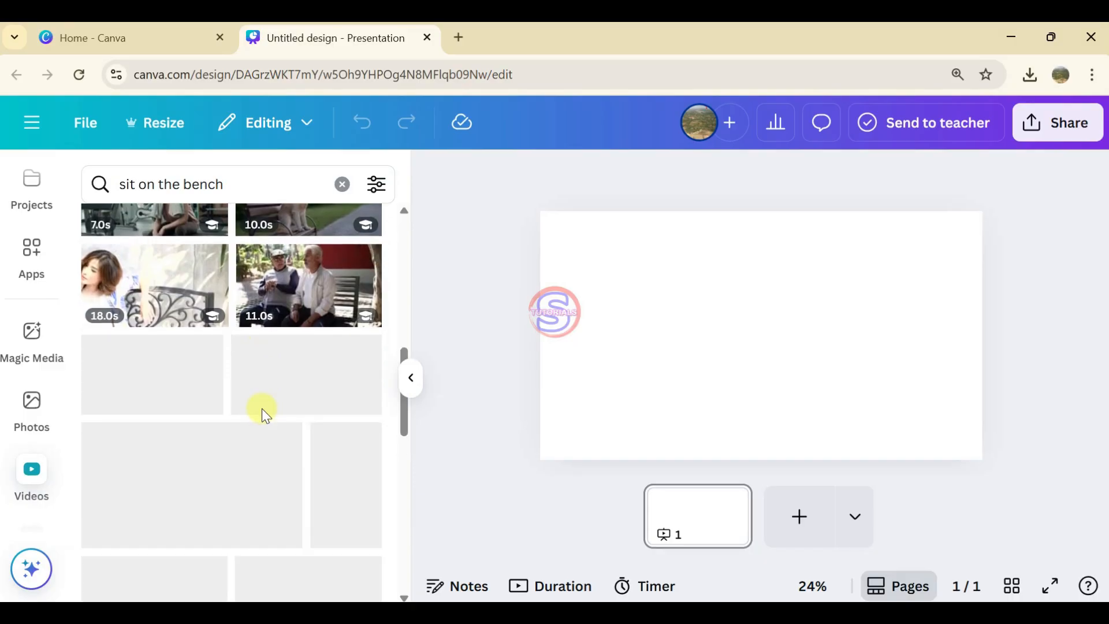
pyautogui.scroll(-8, 263, 416)
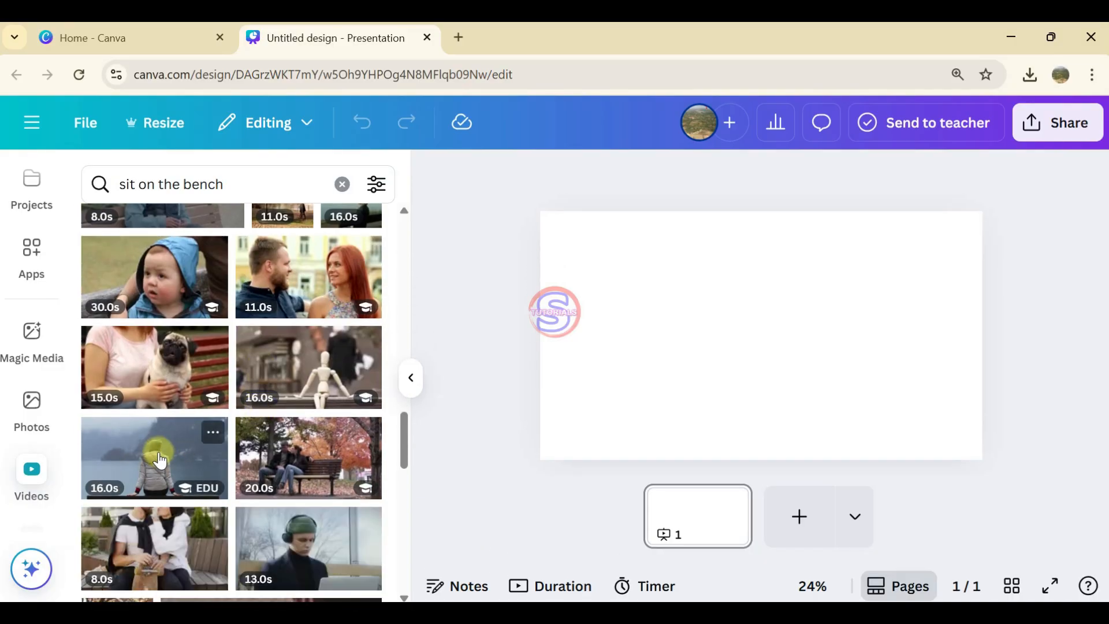
pyautogui.click(153, 454)
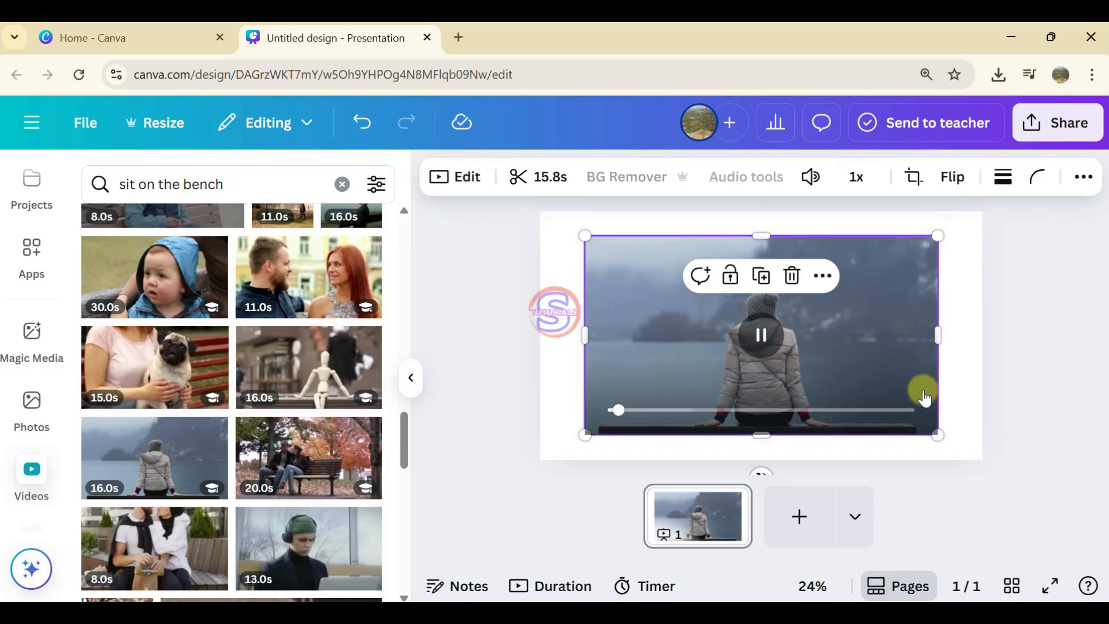
pyautogui.moveTo(937, 435); pyautogui.dragTo(981, 460)
pyautogui.moveTo(583, 235); pyautogui.dragTo(541, 211)
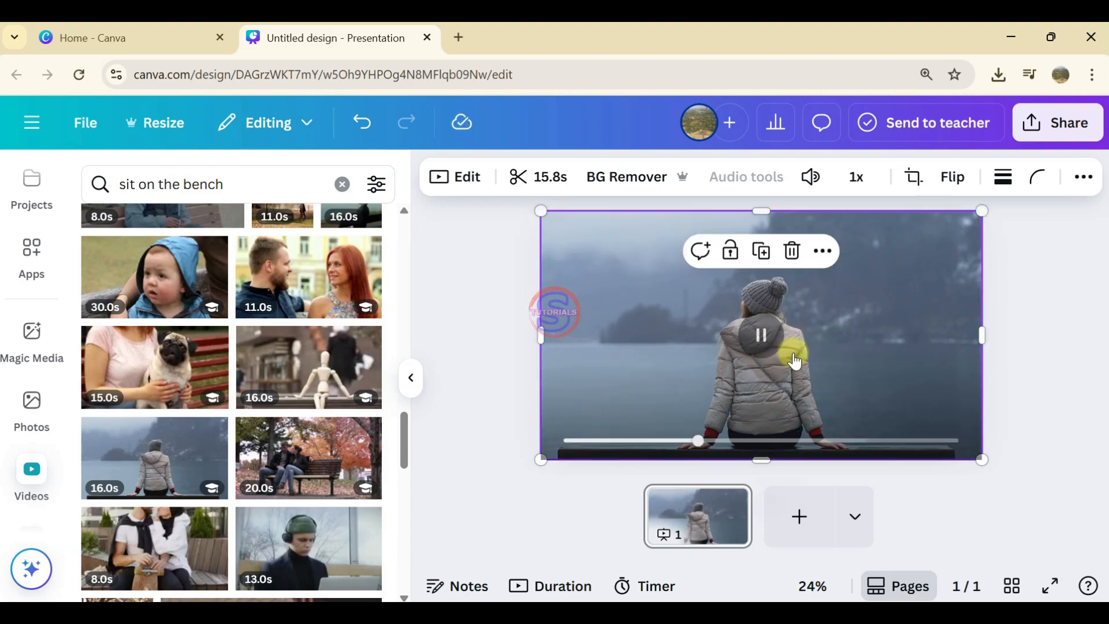
pyautogui.click(1039, 361)
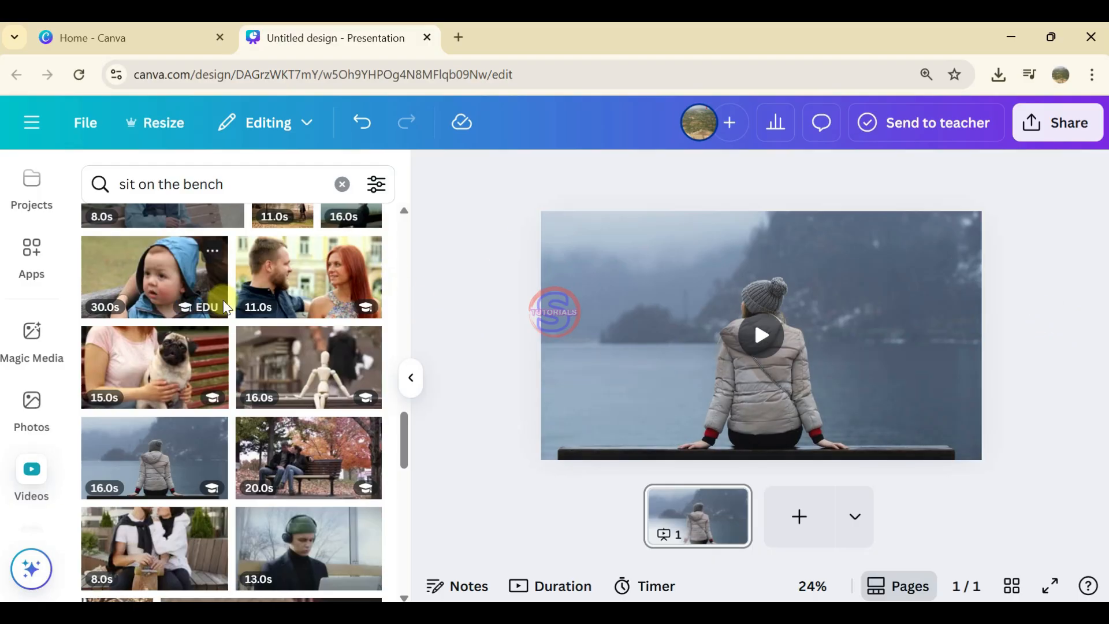
# Step: Add a heading over the video with the text "Simple Tutorials" on two lines
pyautogui.scroll(5, 26, 341)
pyautogui.scroll(3, 27, 347)
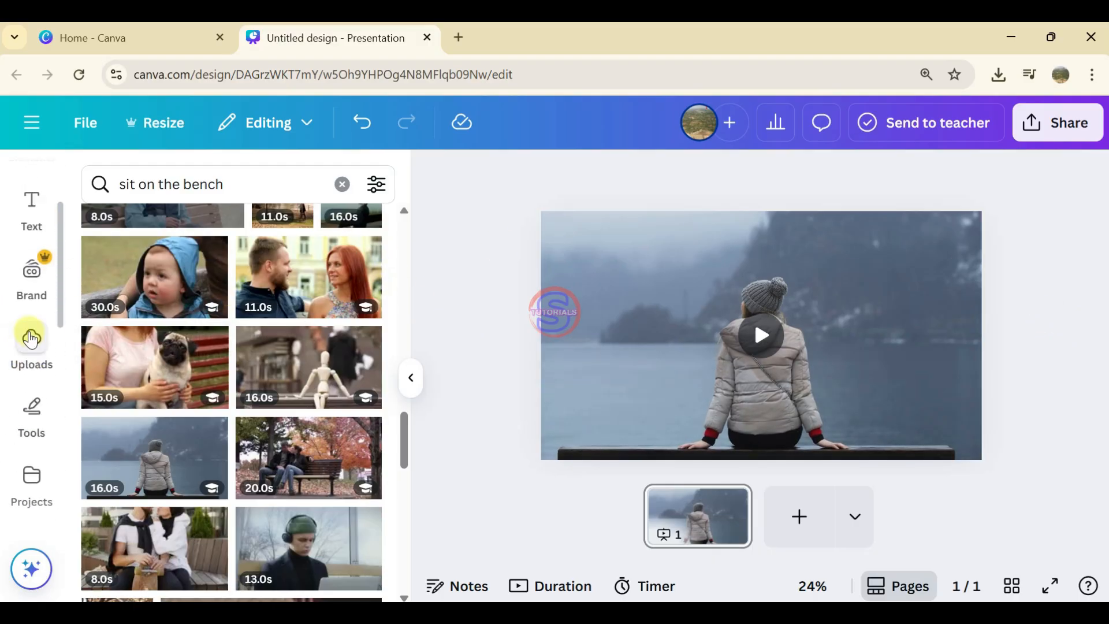
pyautogui.click(32, 322)
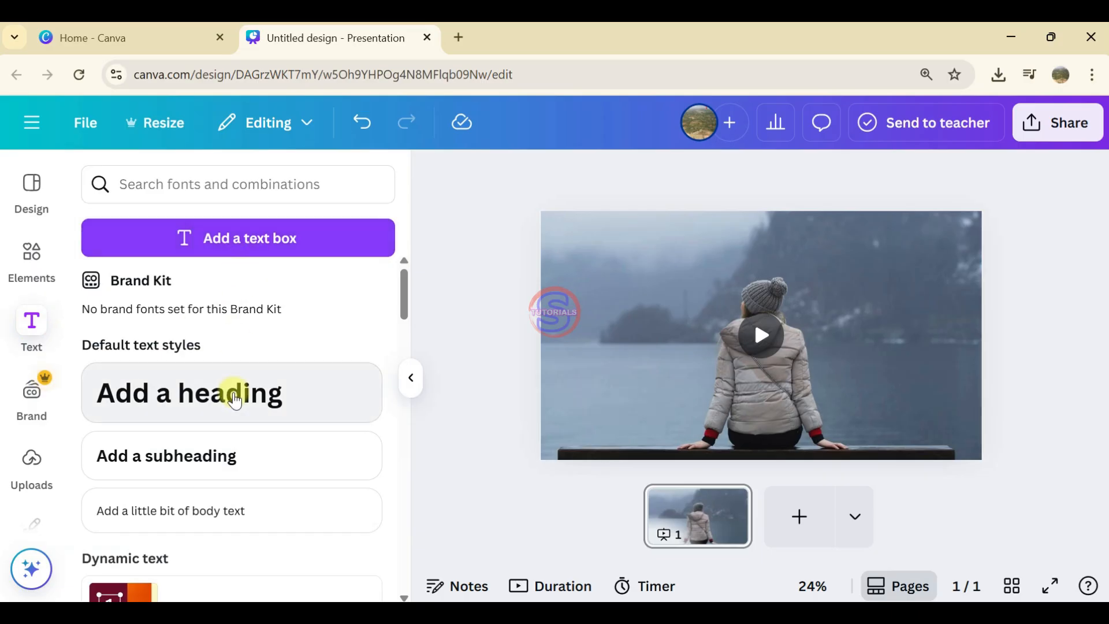
pyautogui.click(235, 391)
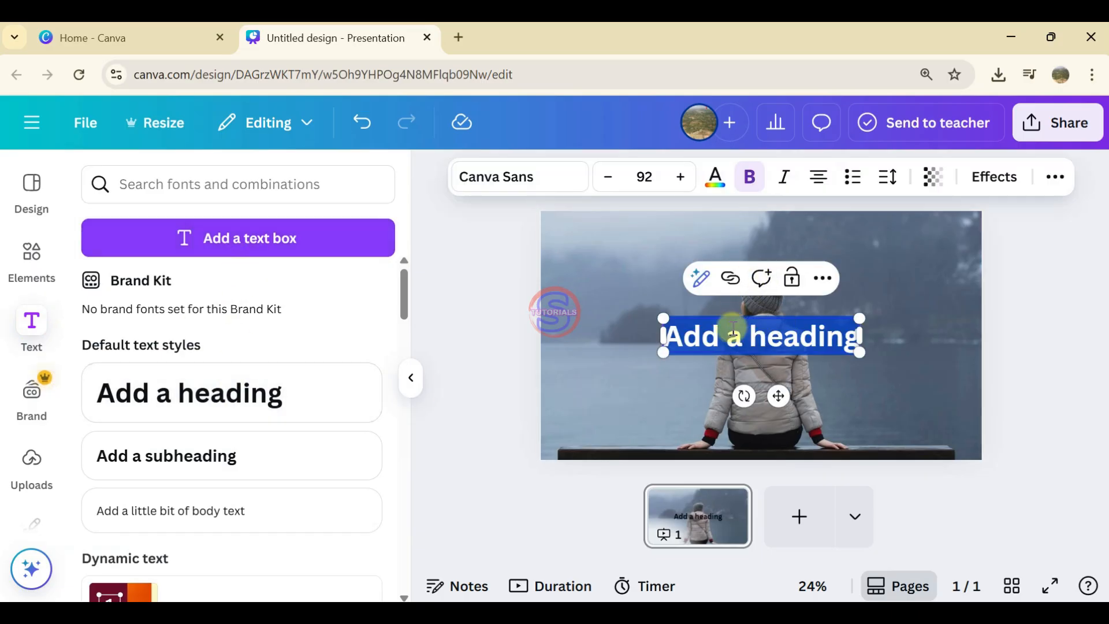
pyautogui.write('Simple Tutorials')
pyautogui.press('Return')
pyautogui.write('Simple t')
pyautogui.press('BackSpace')
pyautogui.write('Tutorials')
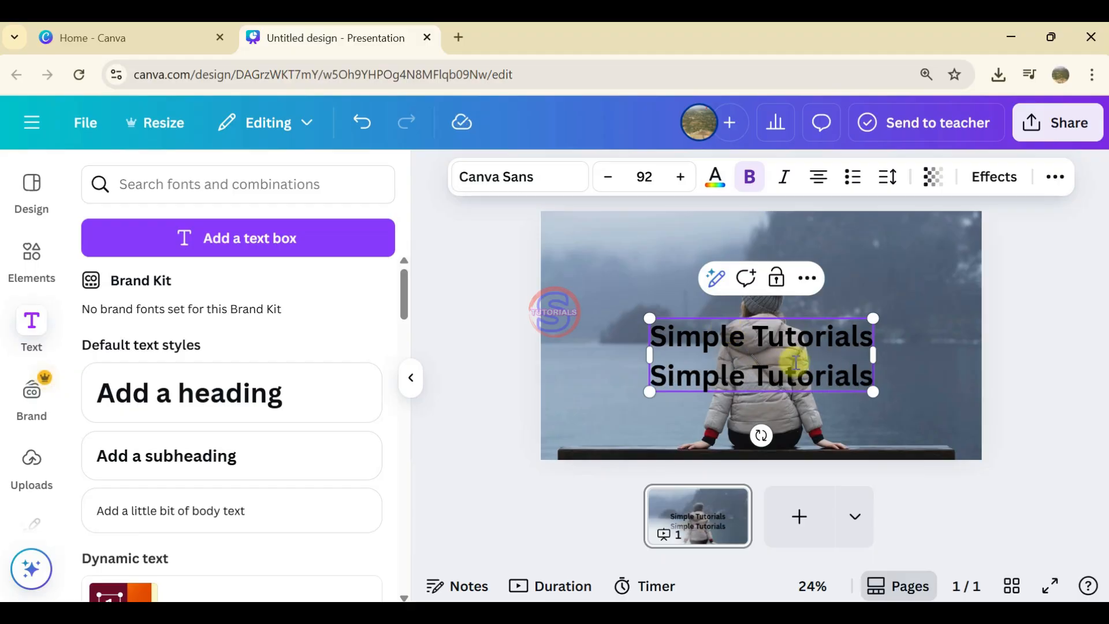
# Step: Recolour all the heading text with #BACADB, sampled from the pale sky in the video
pyautogui.hotkey('ctrl', 'a')
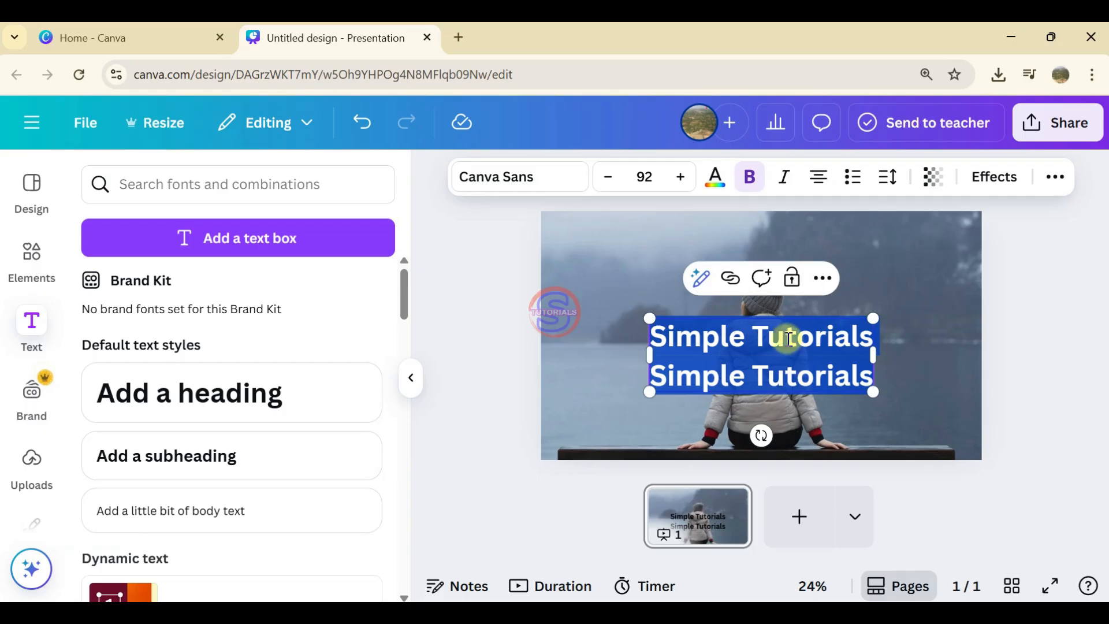
pyautogui.click(715, 177)
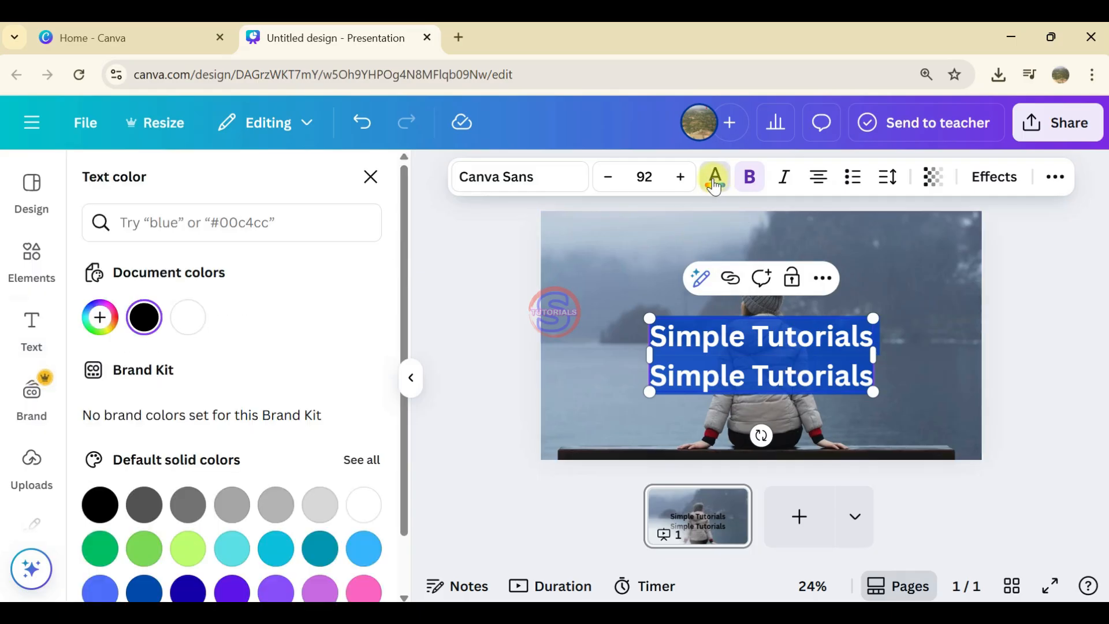
pyautogui.click(101, 319)
pyautogui.click(346, 511)
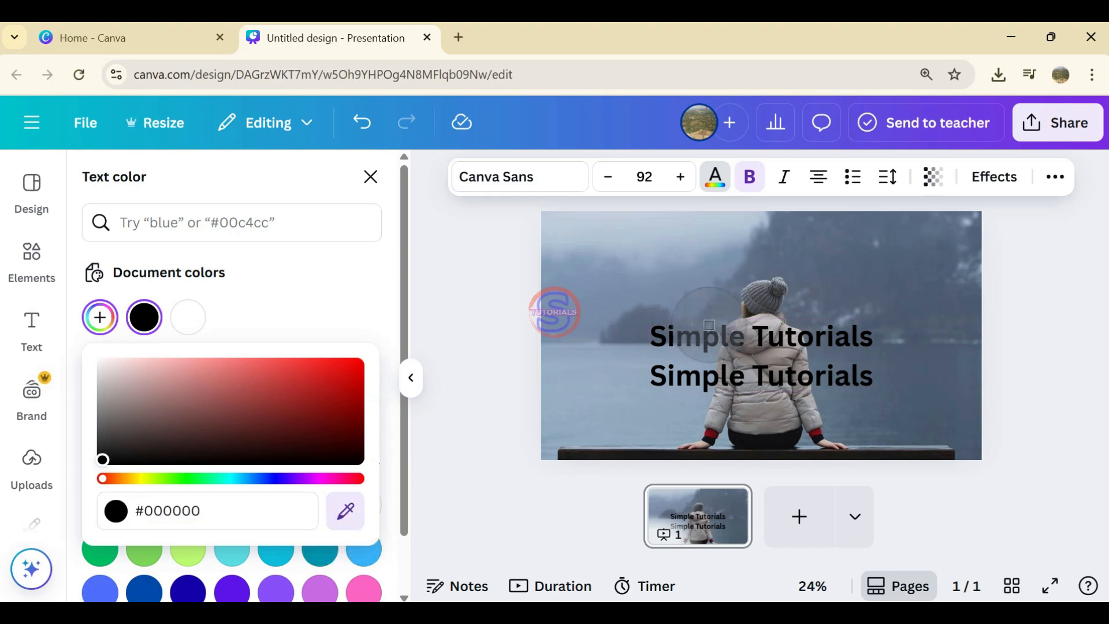
pyautogui.click(621, 229)
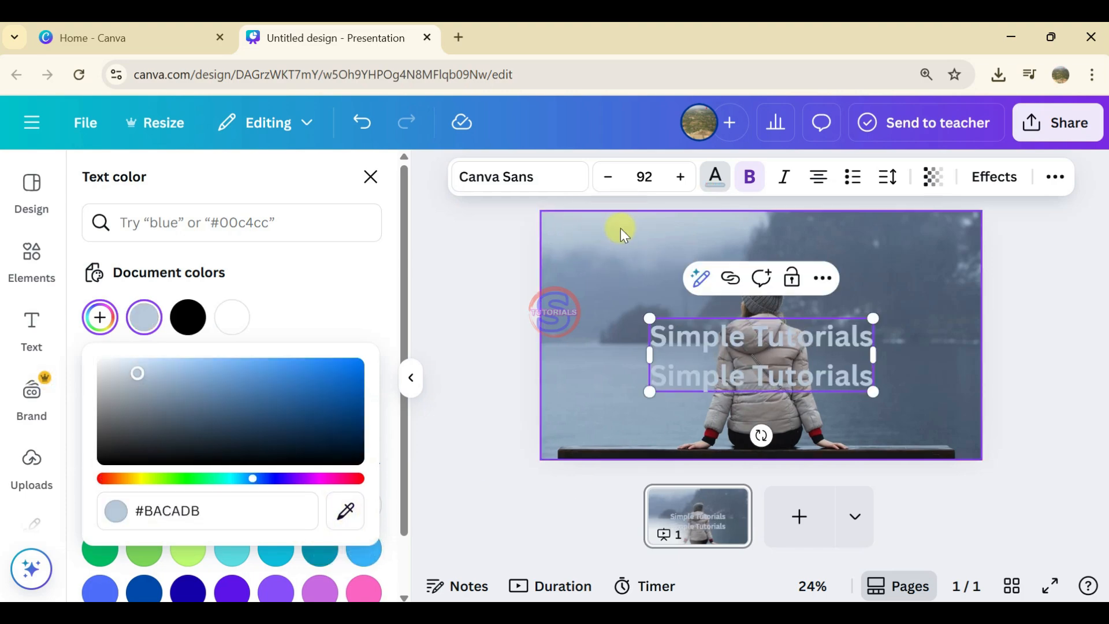
pyautogui.click(693, 225)
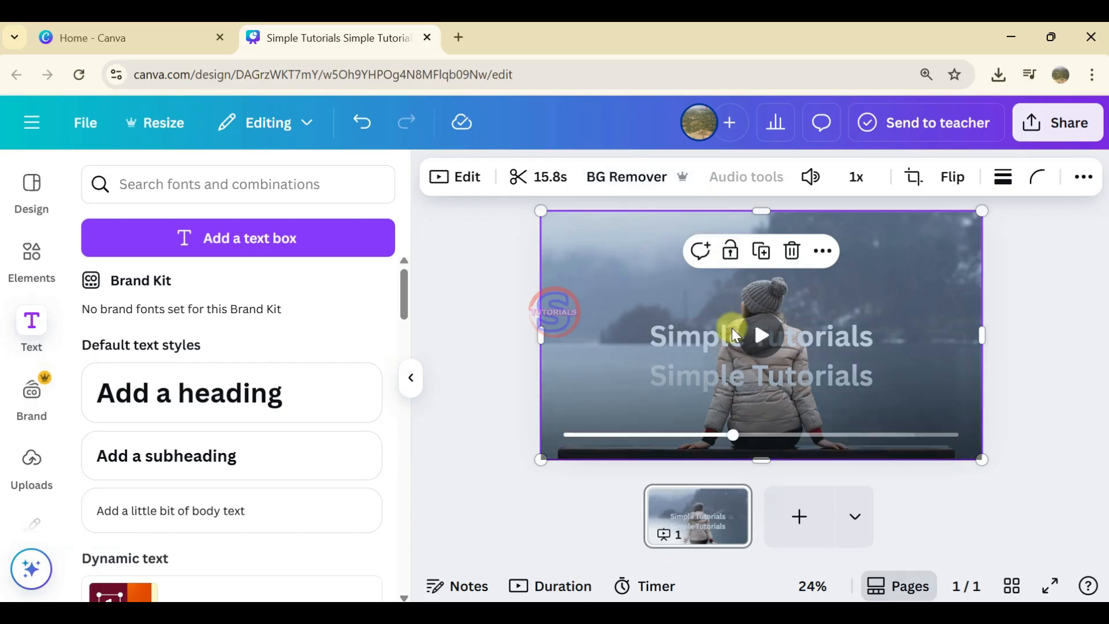
# Step: Lighten the heading's text colour to #D6E1ED using a custom shade of the same hue
pyautogui.click(732, 335)
pyautogui.click(715, 176)
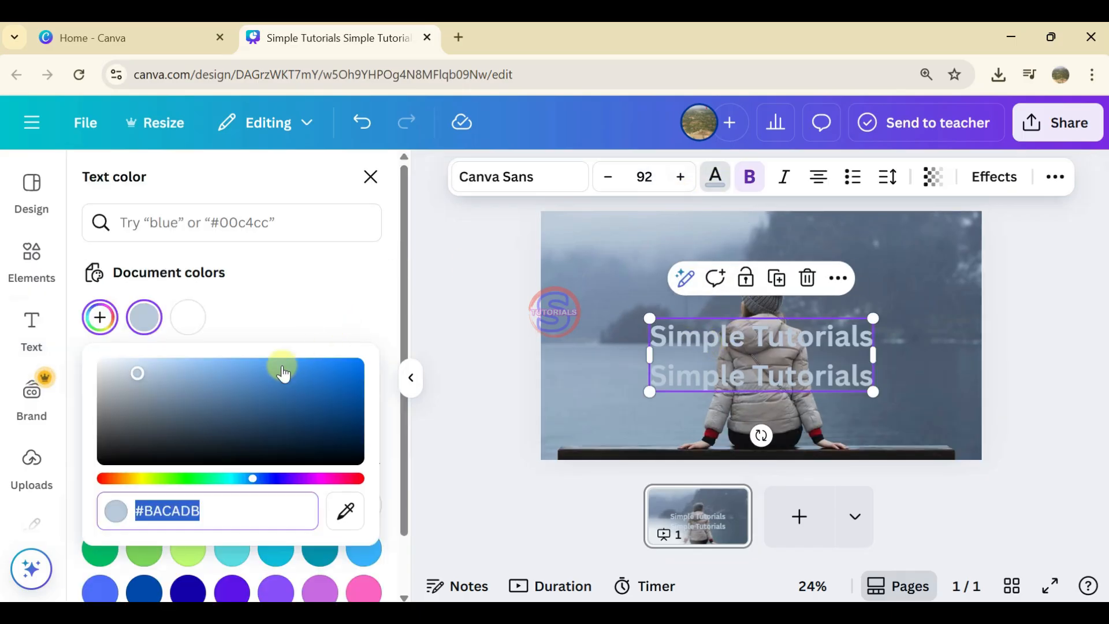
pyautogui.click(189, 366)
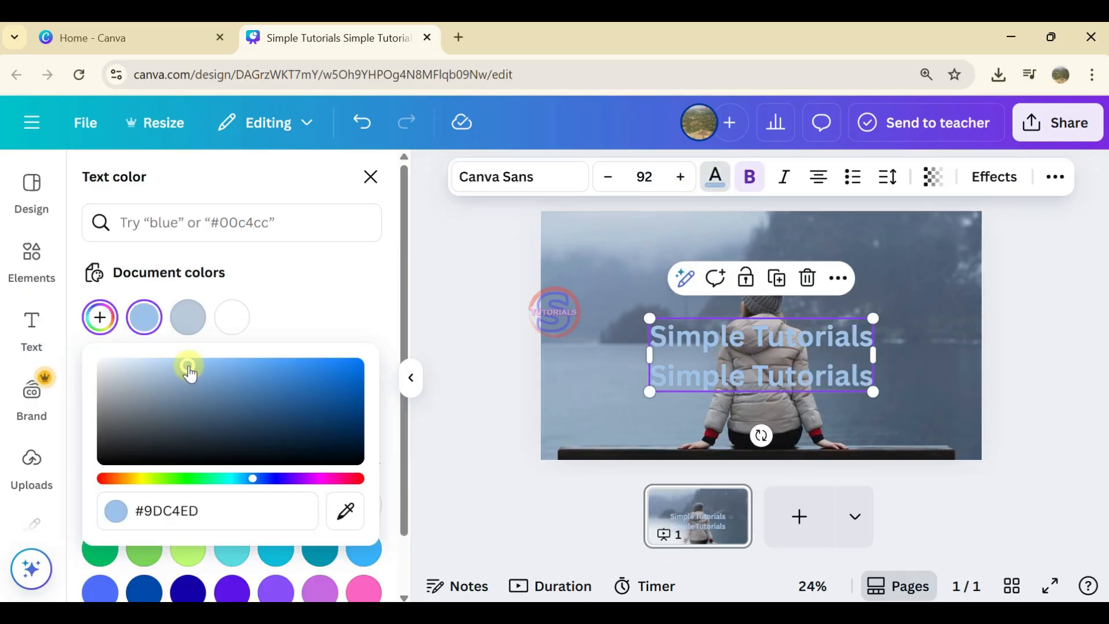
pyautogui.click(123, 366)
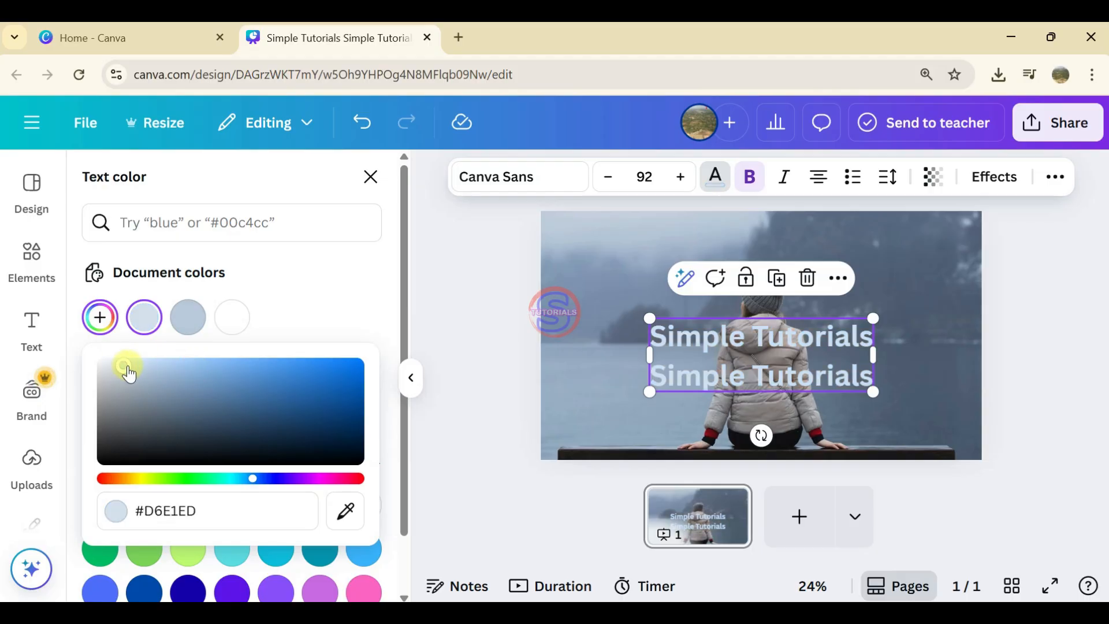
pyautogui.click(300, 307)
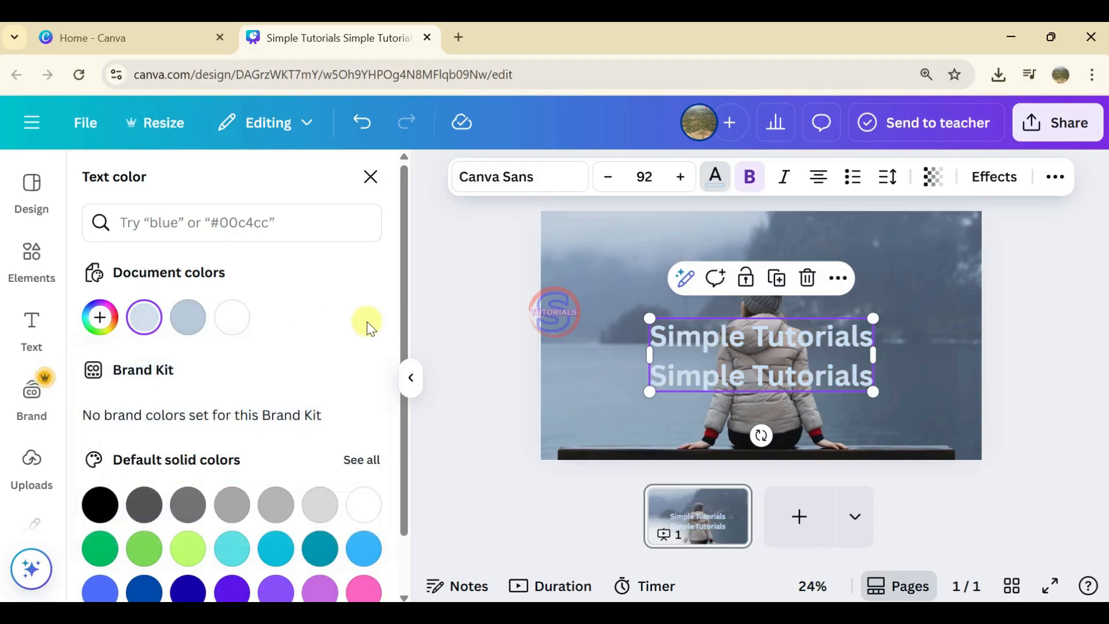
# Step: Apply the Curve shape effect to the "Simple Tutorials" heading
pyautogui.click(995, 180)
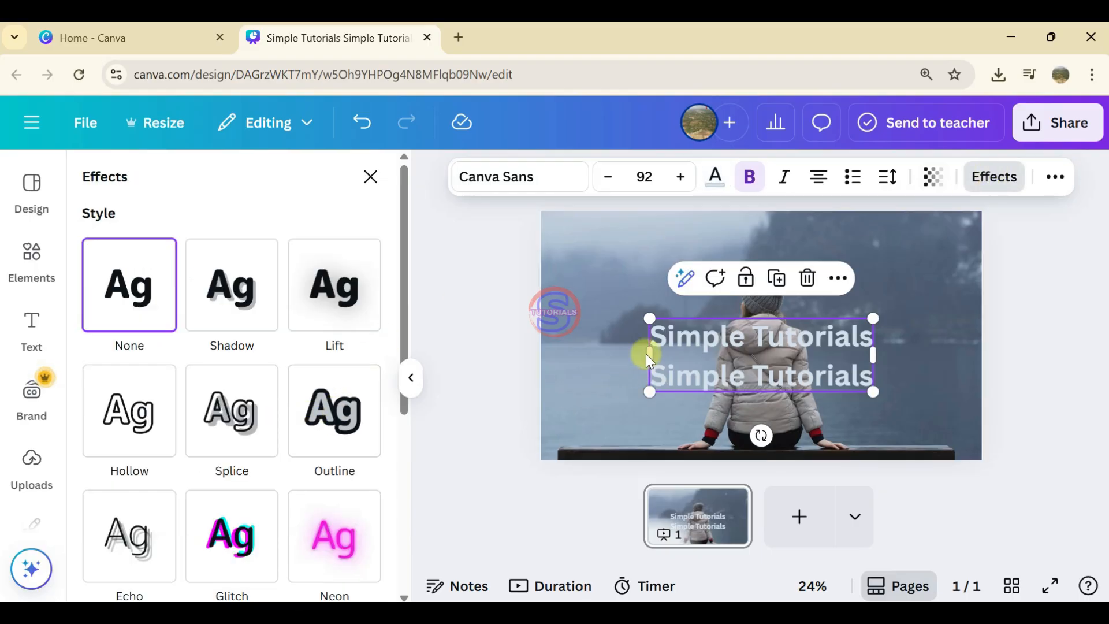
pyautogui.scroll(-5, 316, 459)
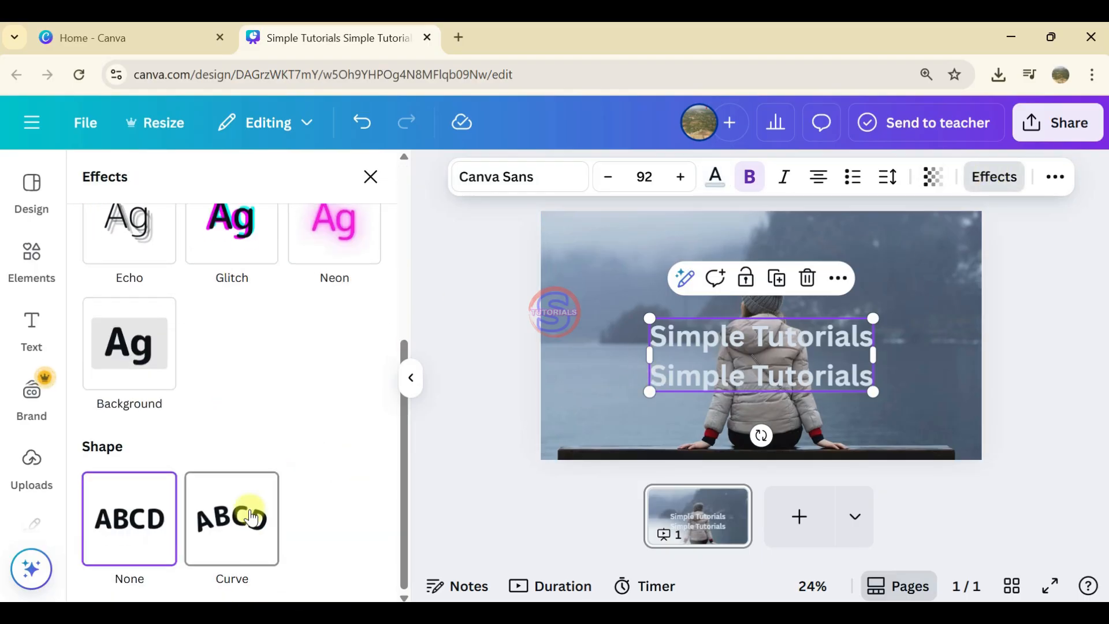
pyautogui.click(241, 532)
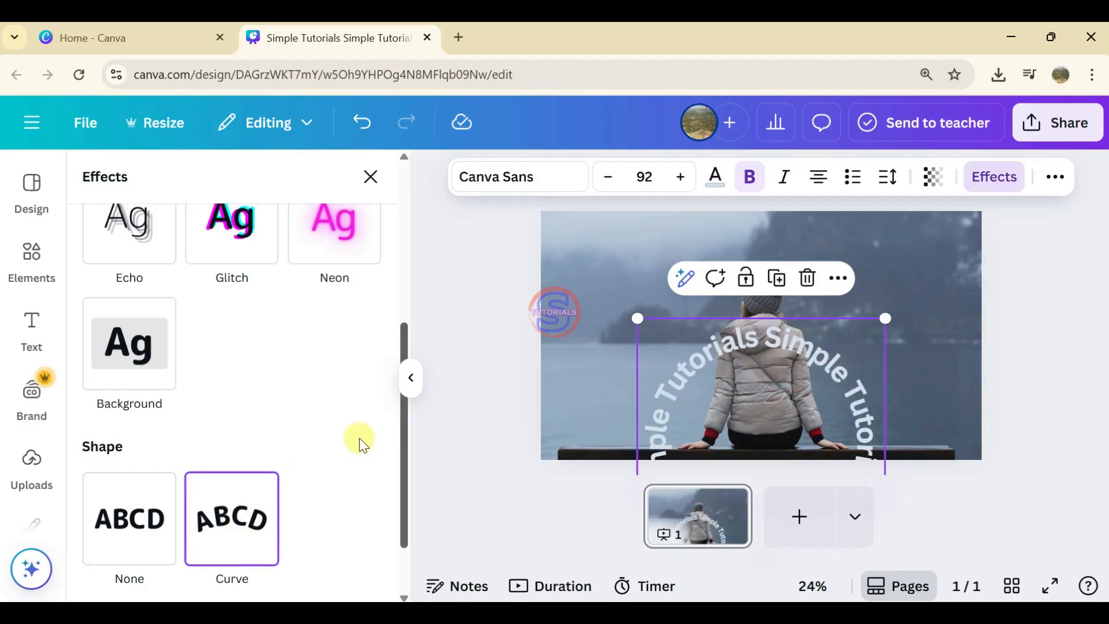
pyautogui.scroll(-2, 327, 453)
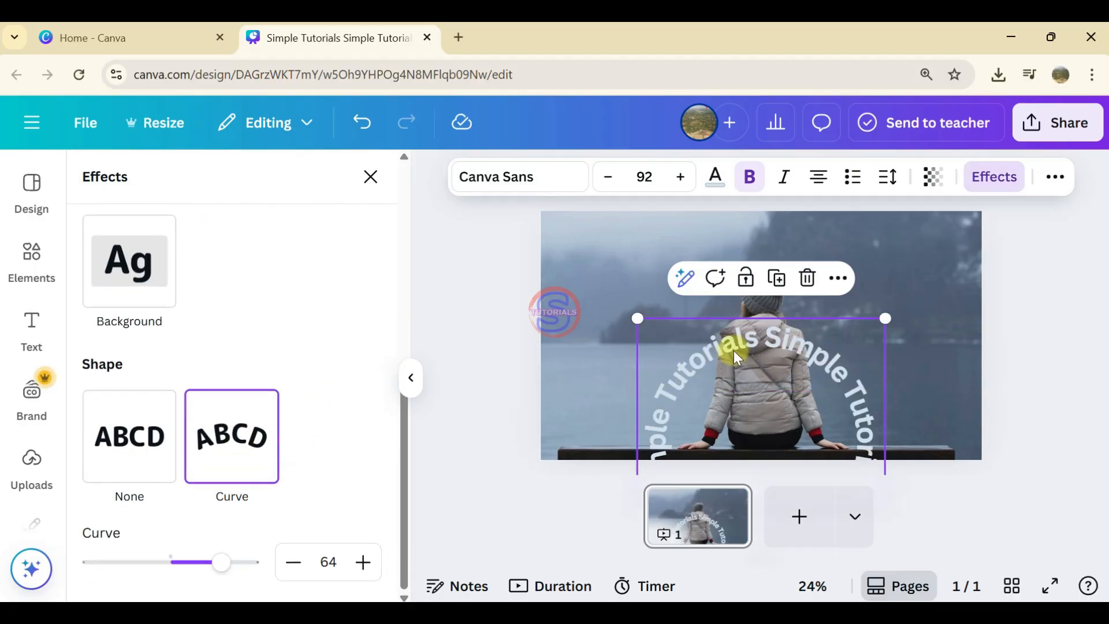
# Step: Move the curved heading up around the seated person and increase its curve to 82 to form a full circle
pyautogui.moveTo(711, 337); pyautogui.dragTo(706, 252)
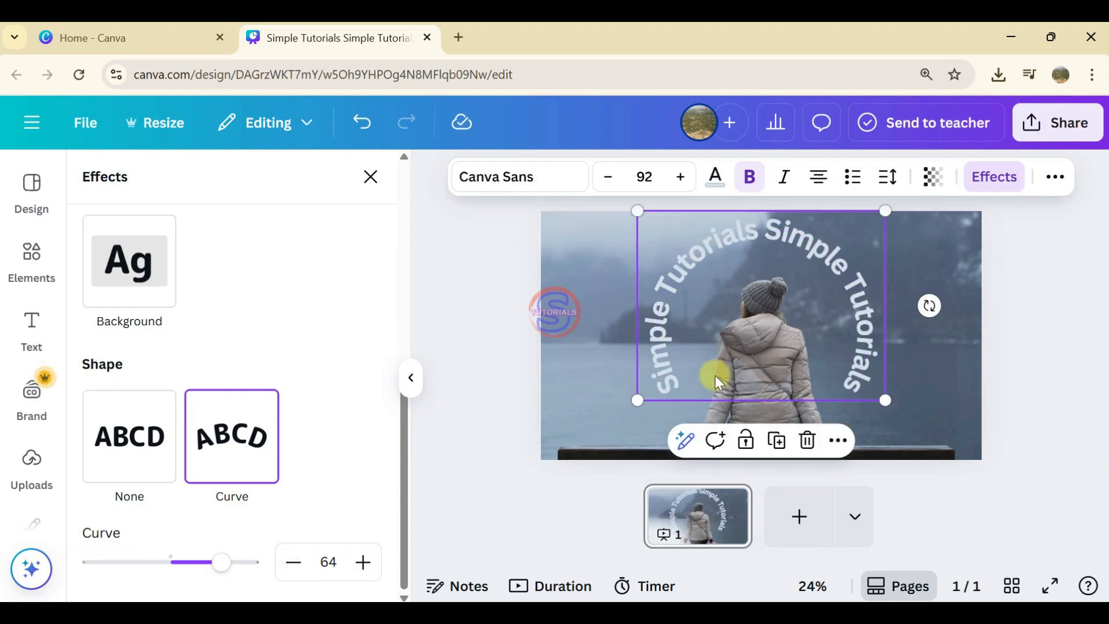
pyautogui.click(363, 564)
pyautogui.click(363, 563)
pyautogui.click(363, 563)
pyautogui.click(362, 564)
pyautogui.click(363, 563)
pyautogui.click(363, 563)
pyautogui.click(362, 564)
pyautogui.click(363, 564)
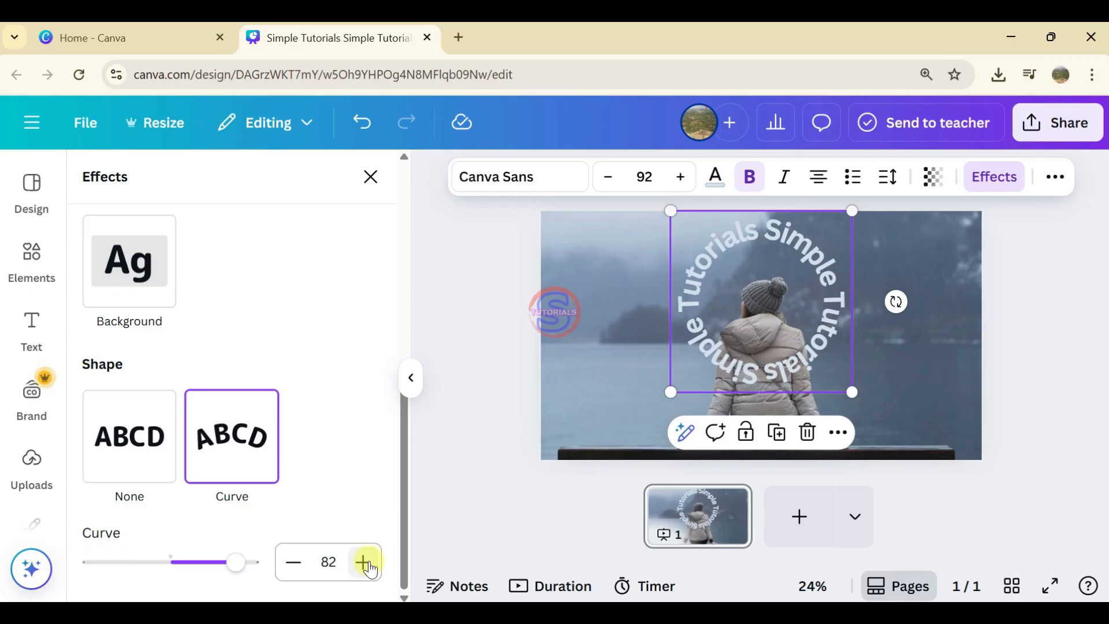
pyautogui.moveTo(827, 342); pyautogui.dragTo(826, 342)
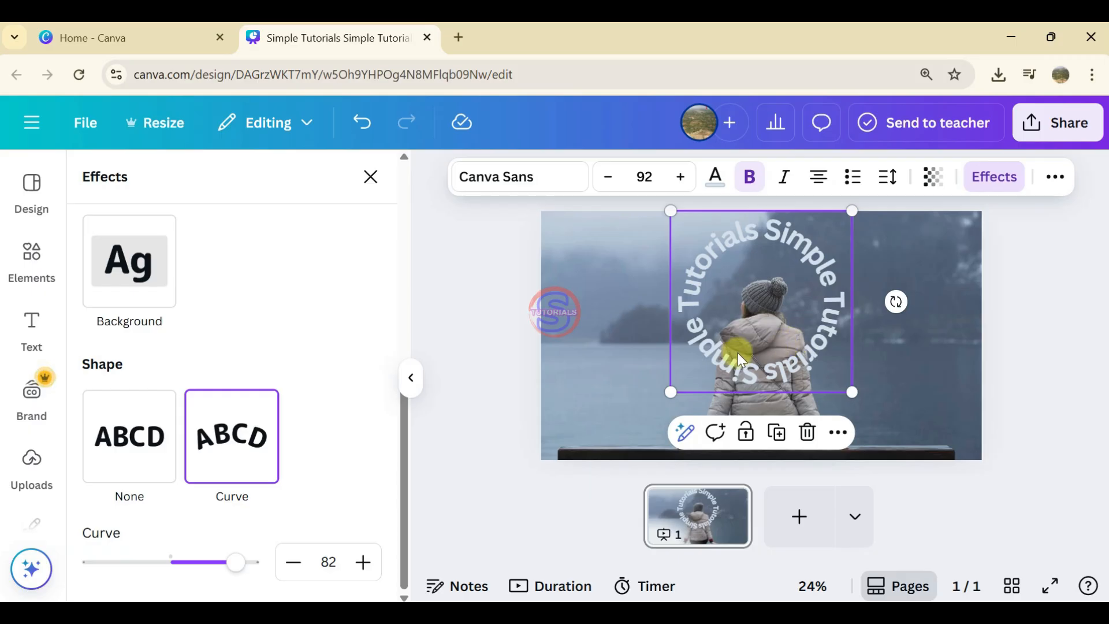
# Step: Apply the Neon effect to the circular "Simple Tutorials" text with an intensity of 71
pyautogui.scroll(5, 324, 438)
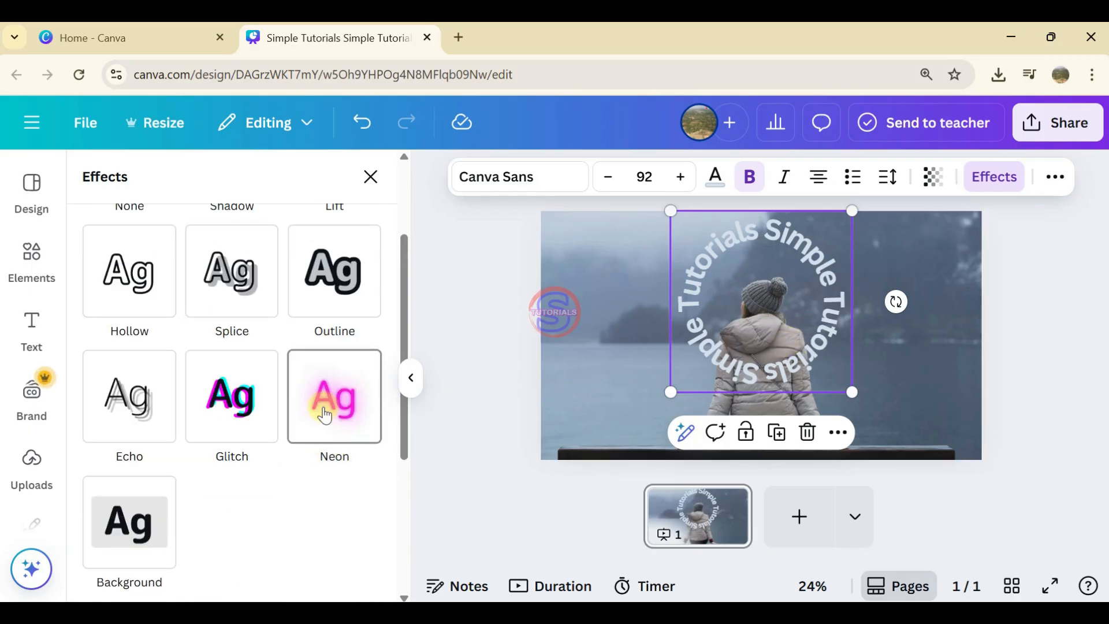
pyautogui.click(324, 414)
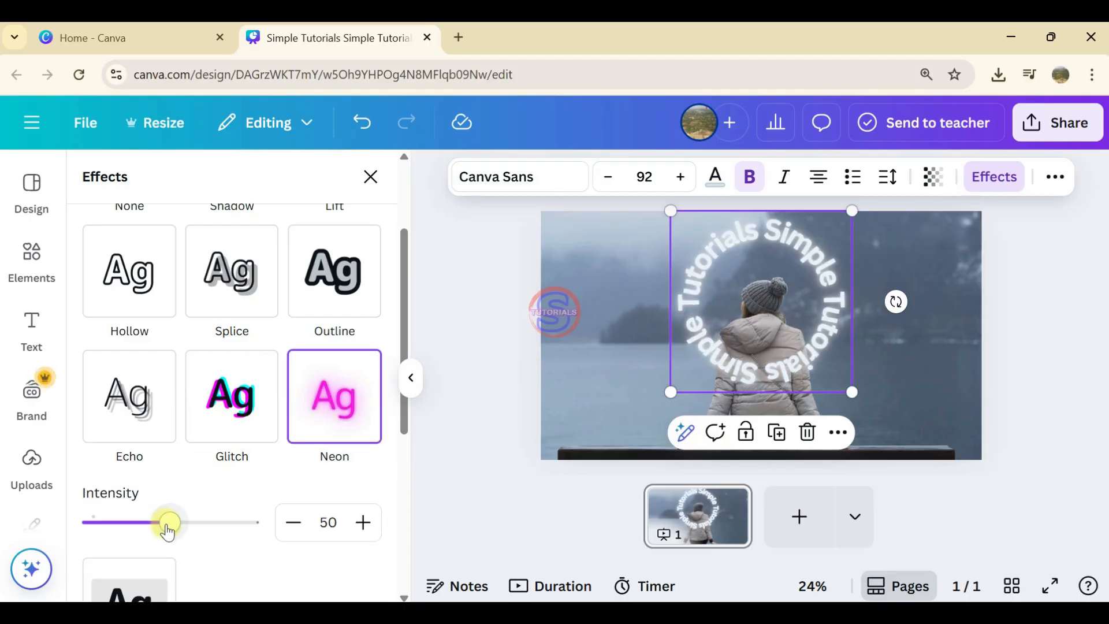
pyautogui.moveTo(167, 527); pyautogui.dragTo(205, 541)
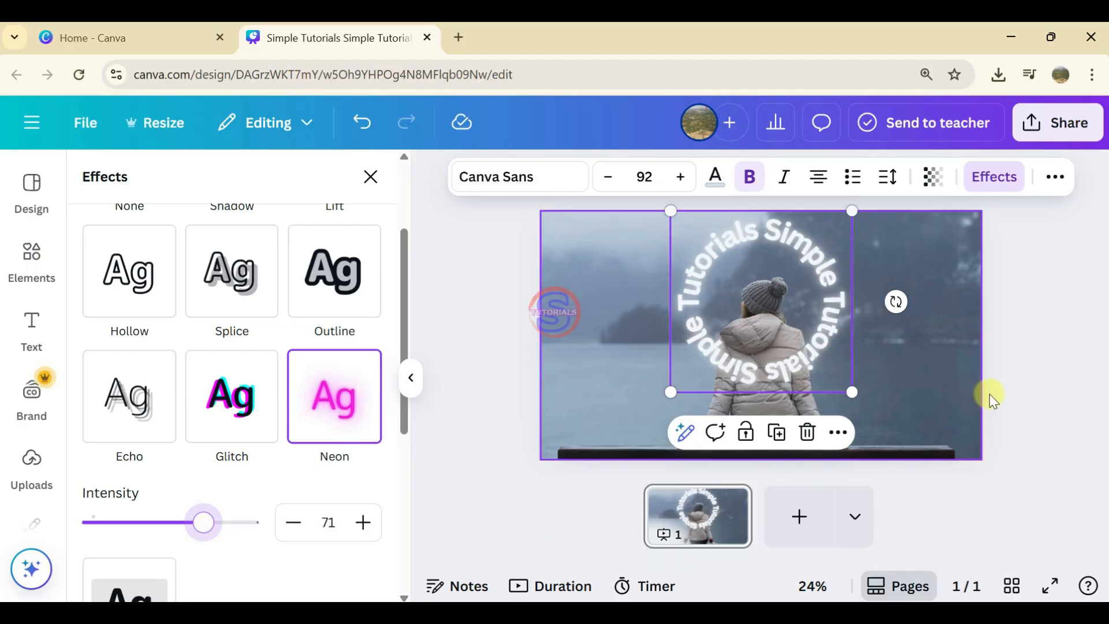
pyautogui.click(1039, 370)
pyautogui.click(803, 338)
pyautogui.doubleClick(714, 353)
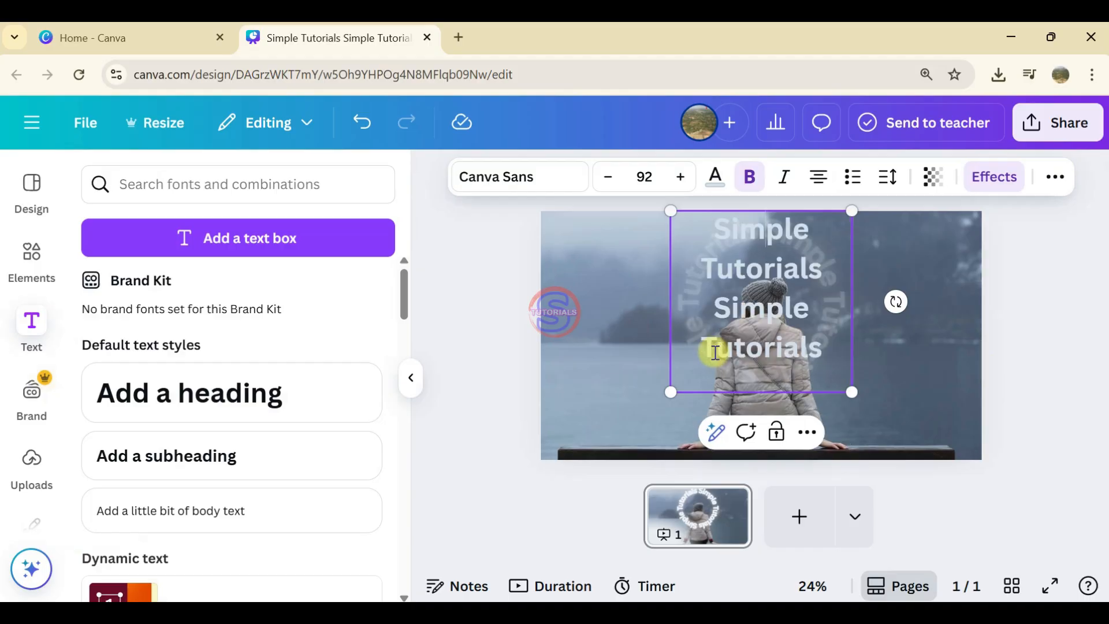
# Step: Animate the circular text with the Rotate add-on effect and the Merge text animation on enter
pyautogui.click(1045, 363)
pyautogui.click(823, 344)
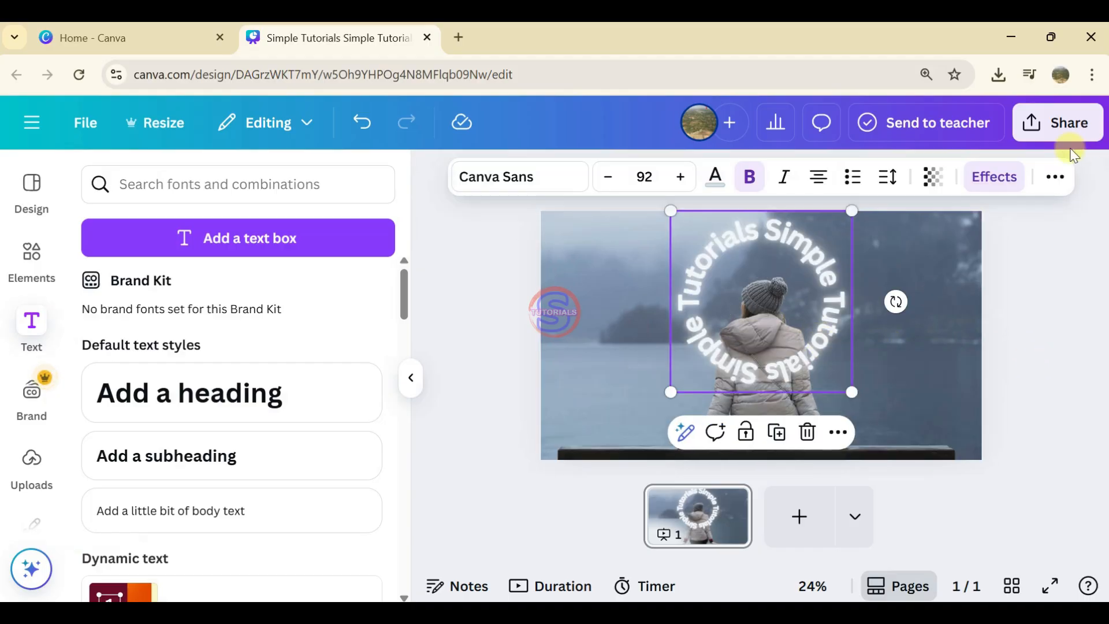
pyautogui.click(1054, 179)
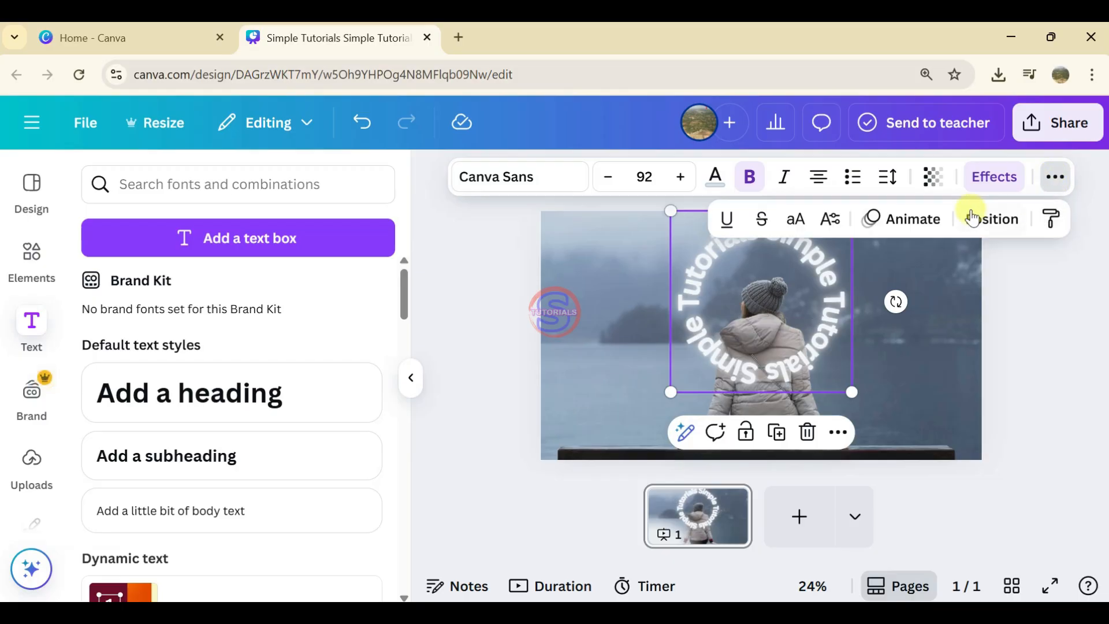
pyautogui.click(920, 229)
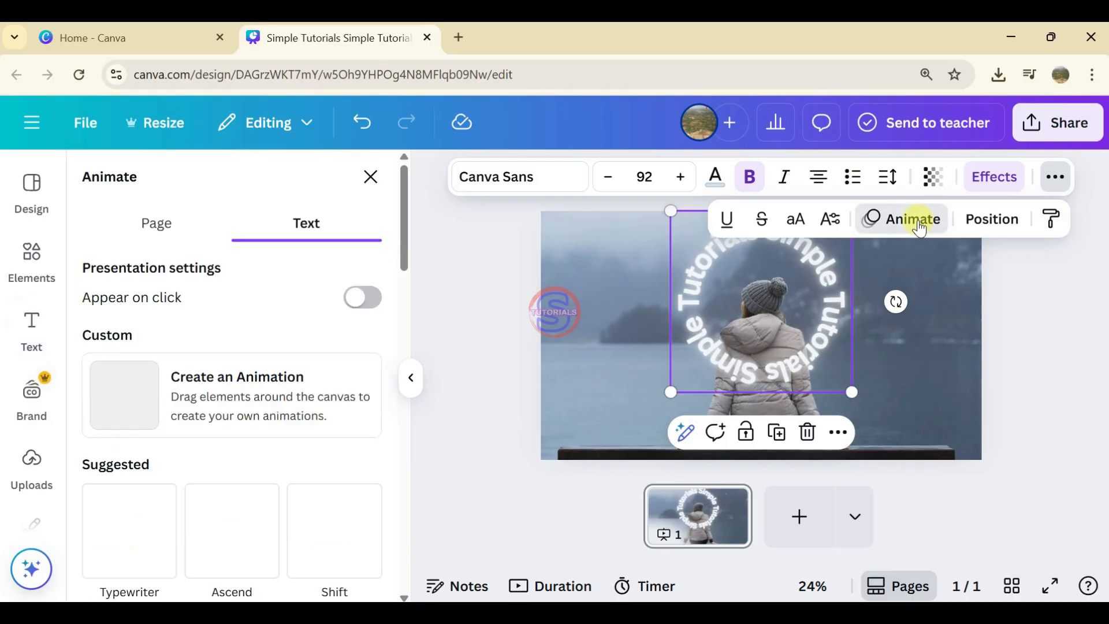
pyautogui.scroll(-15, 199, 421)
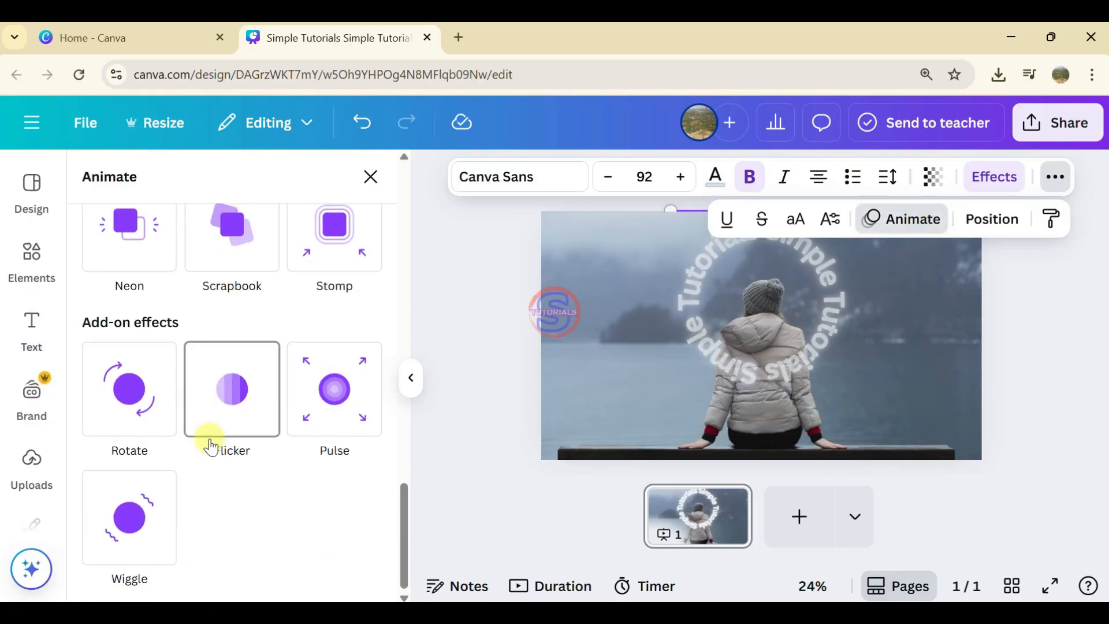
pyautogui.click(119, 412)
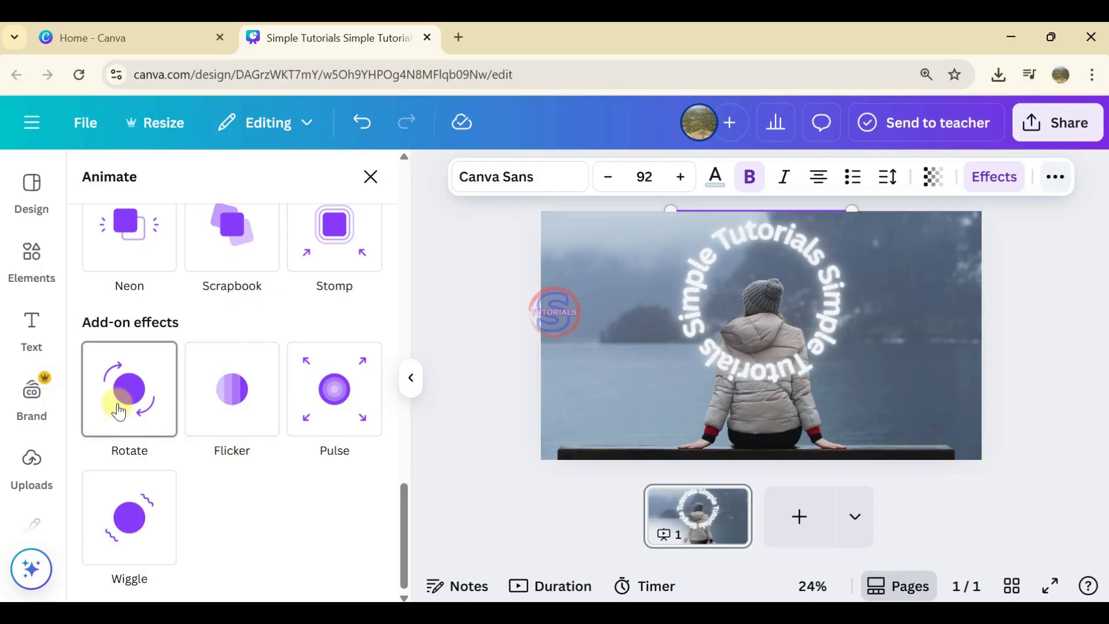
pyautogui.scroll(10, 248, 480)
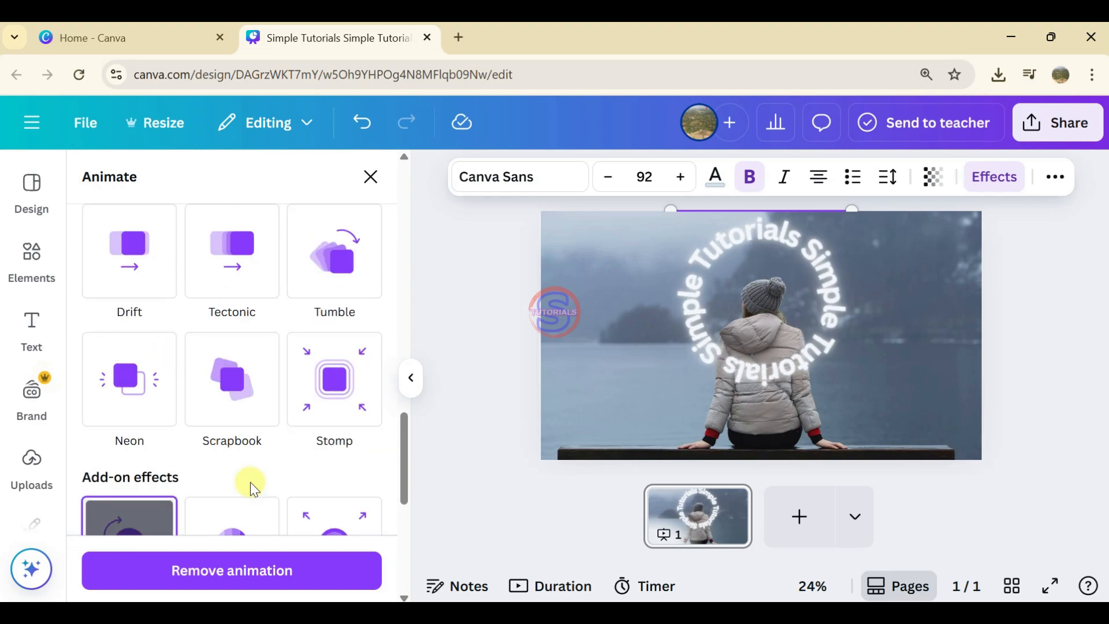
pyautogui.scroll(6, 240, 461)
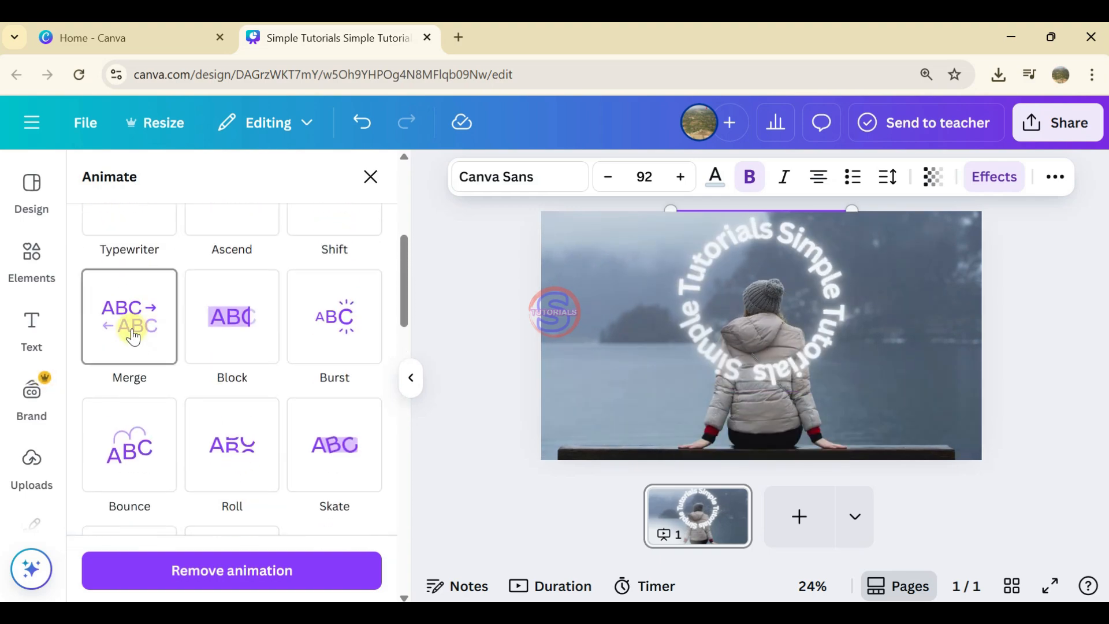
pyautogui.click(133, 336)
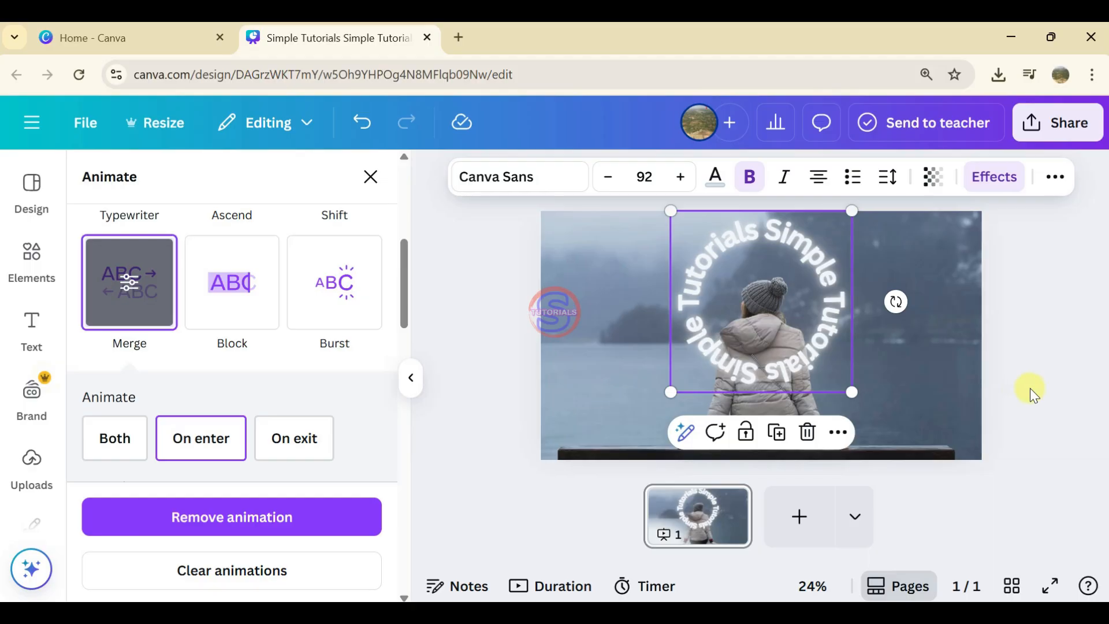
# Step: Duplicate the full-page video of the seated person
pyautogui.click(919, 390)
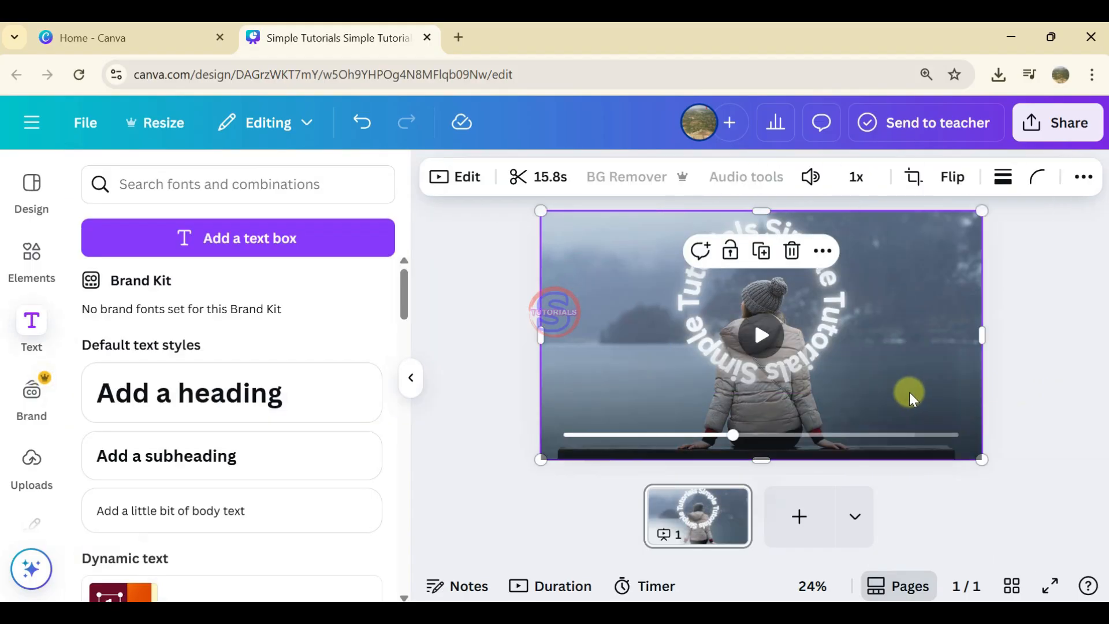
pyautogui.rightClick(909, 393)
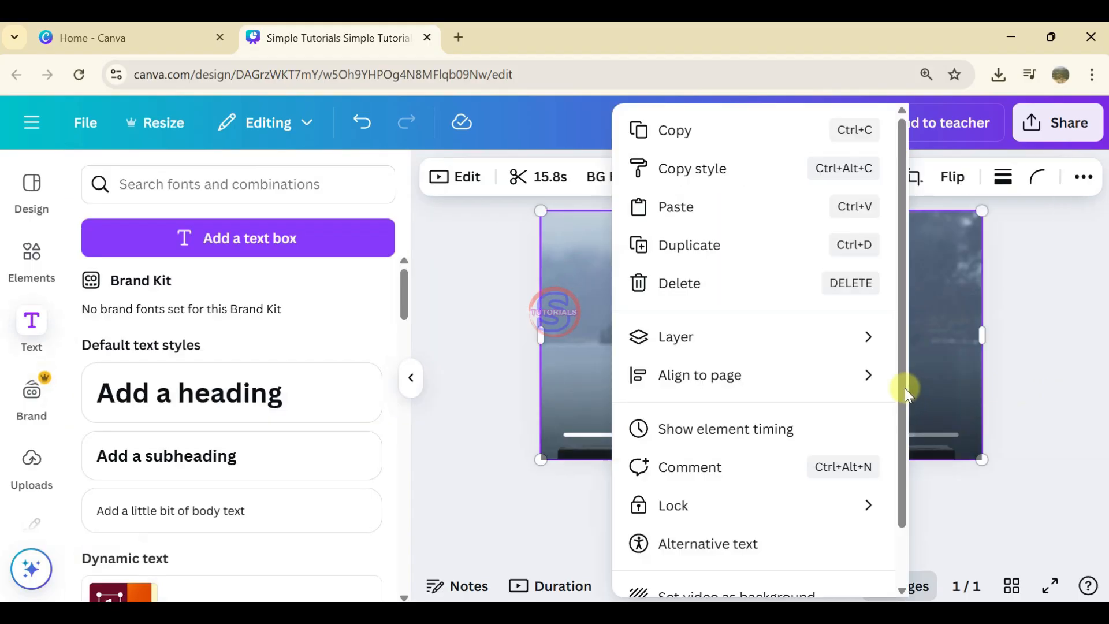
pyautogui.click(962, 357)
pyautogui.rightClick(934, 356)
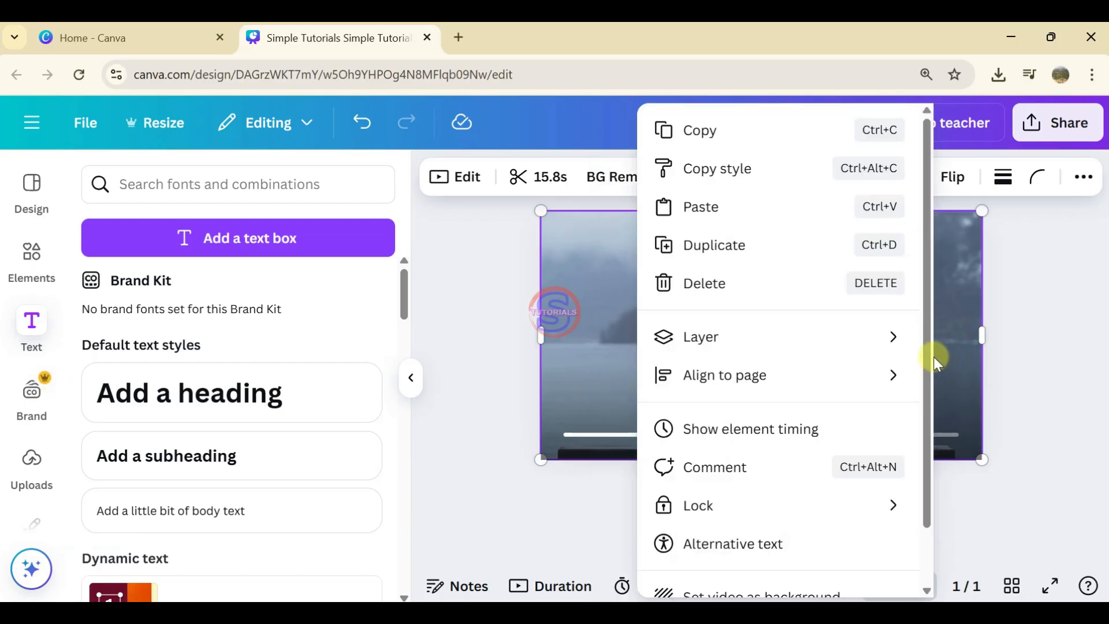
pyautogui.click(737, 254)
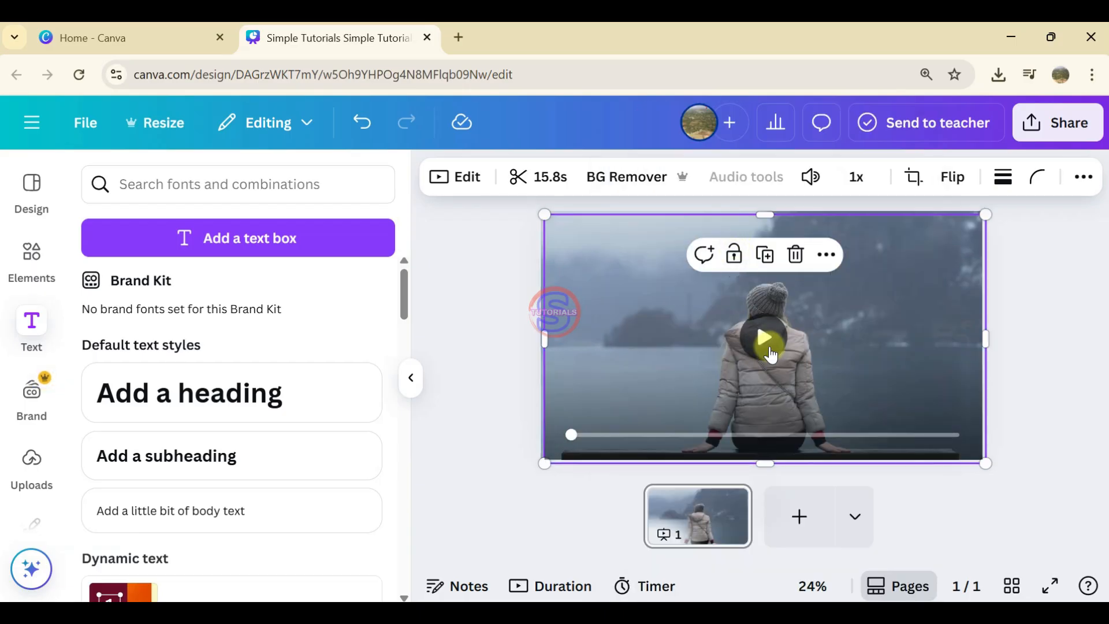
# Step: Remove the background from the duplicated video and align the cutout over the original person
pyautogui.moveTo(882, 408); pyautogui.dragTo(795, 391)
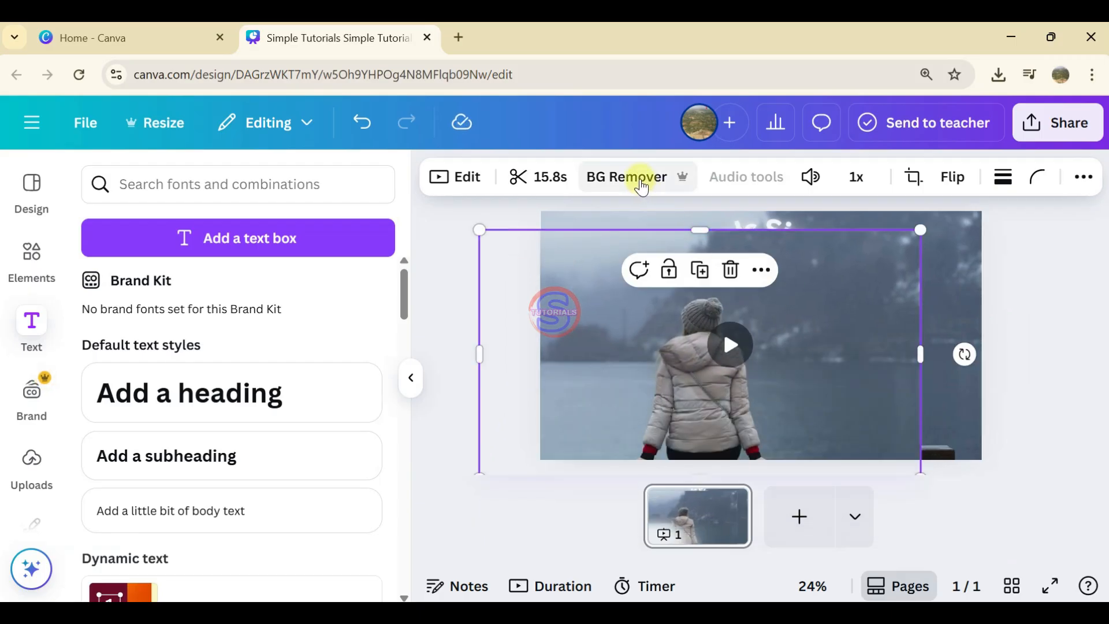
pyautogui.click(640, 181)
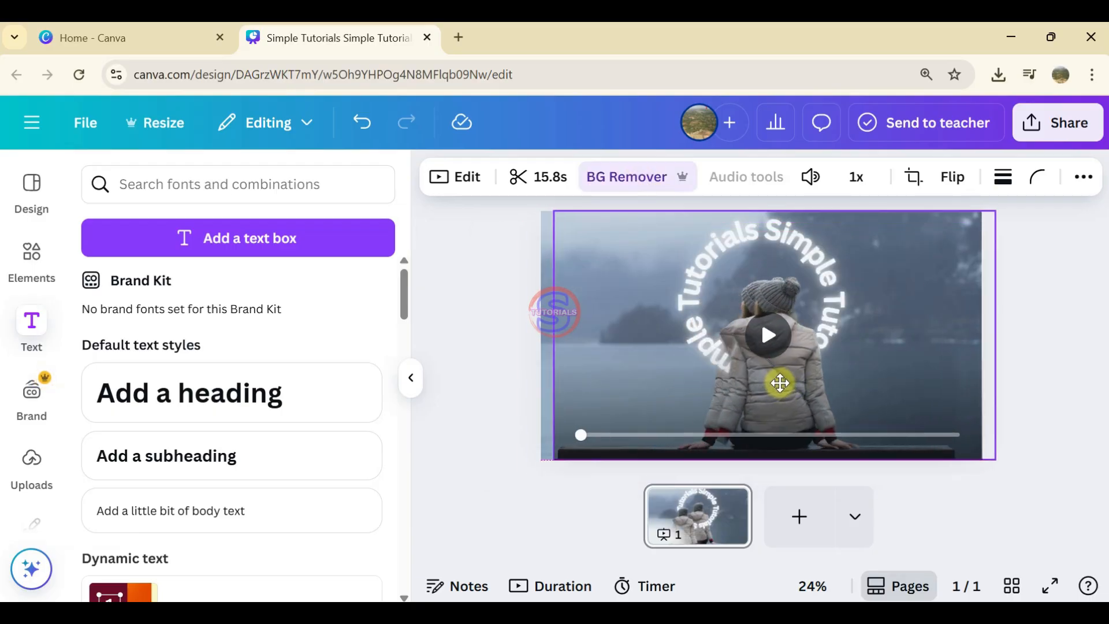
pyautogui.click(773, 390)
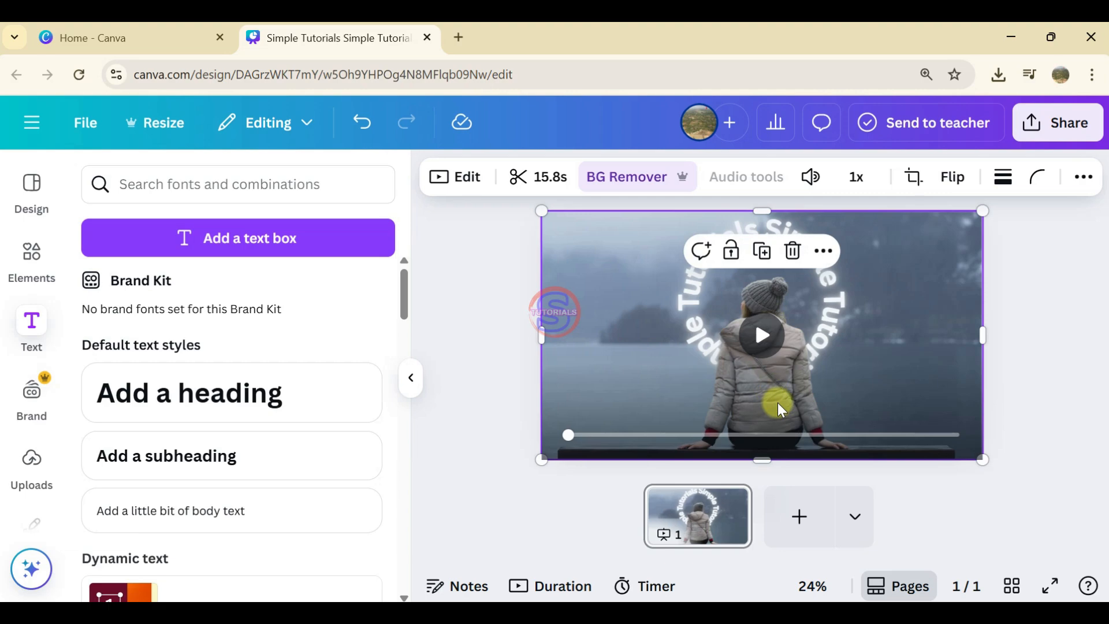
# Step: Move the cutout aside, rewind the background video to its start, and realign the cutout over the seated person
pyautogui.moveTo(780, 392); pyautogui.dragTo(946, 402)
pyautogui.click(586, 406)
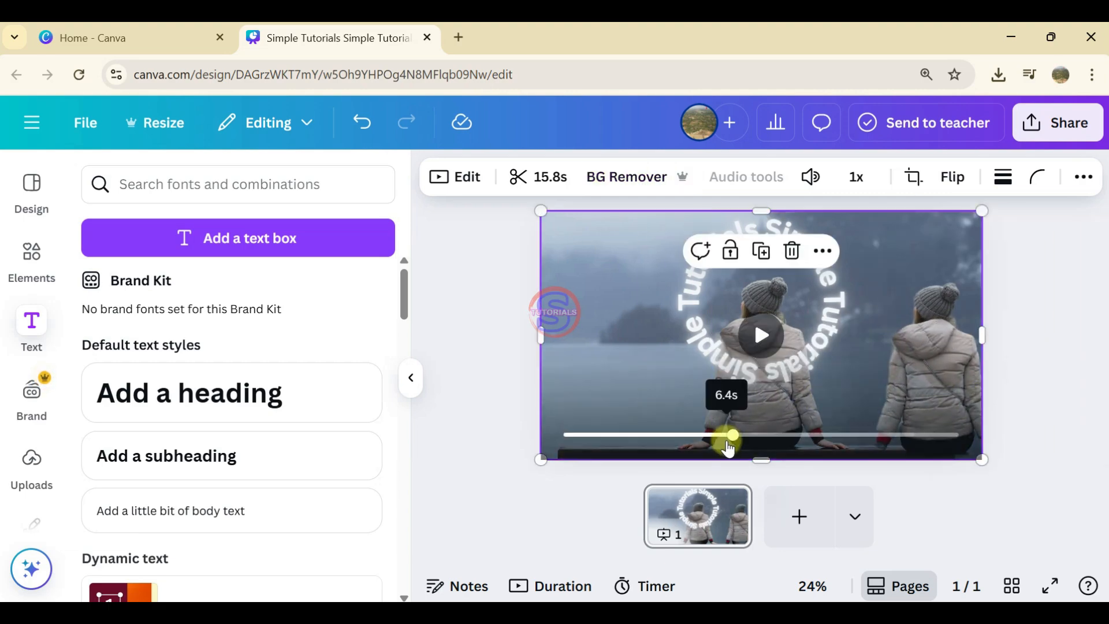
pyautogui.moveTo(730, 434); pyautogui.dragTo(558, 441)
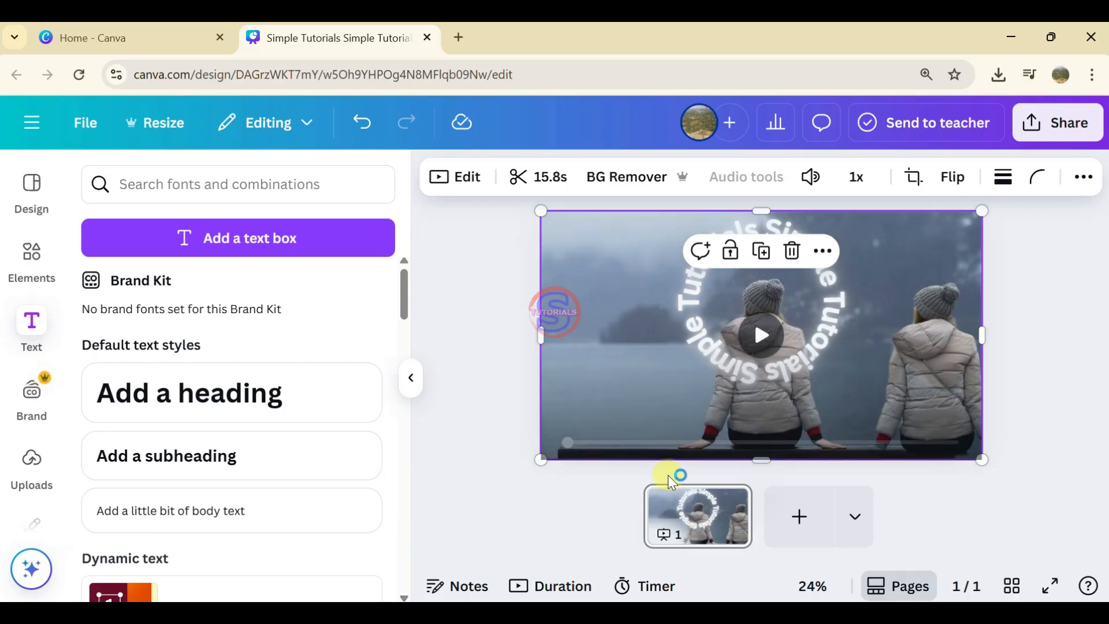
pyautogui.moveTo(932, 380); pyautogui.dragTo(771, 368)
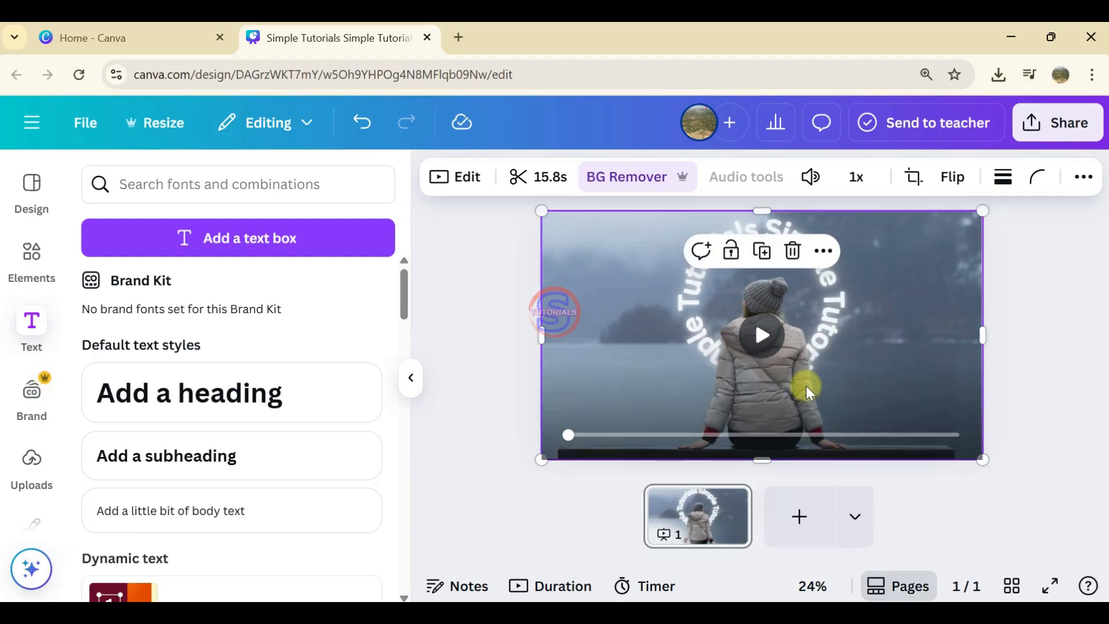
pyautogui.click(1023, 403)
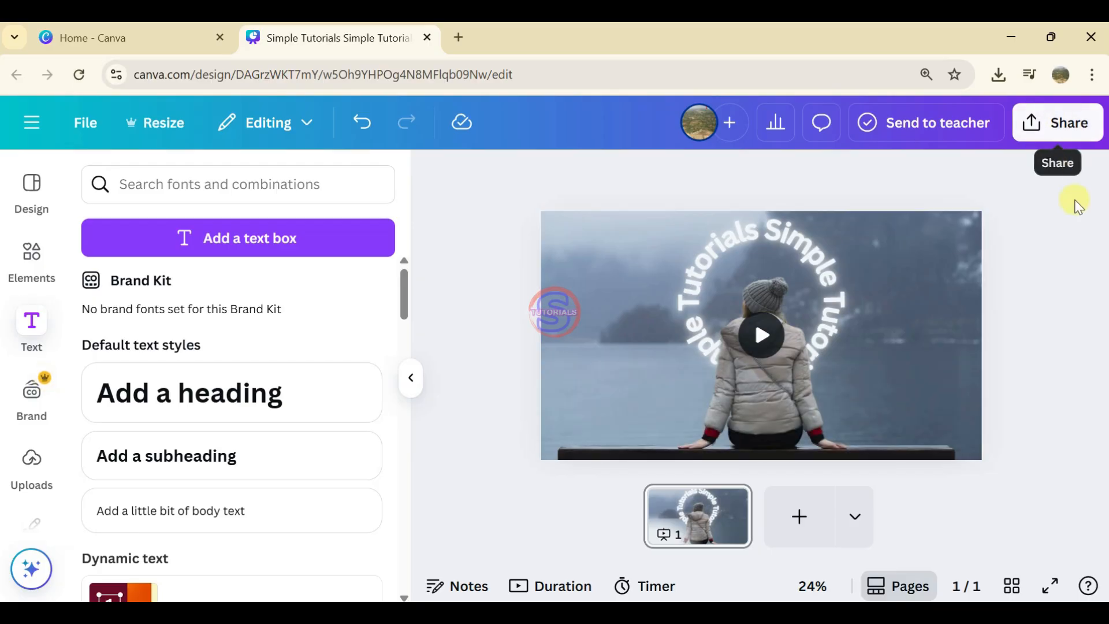
# Step: Download the design as an MP4 Video at 1080p (HD) quality
pyautogui.click(1045, 131)
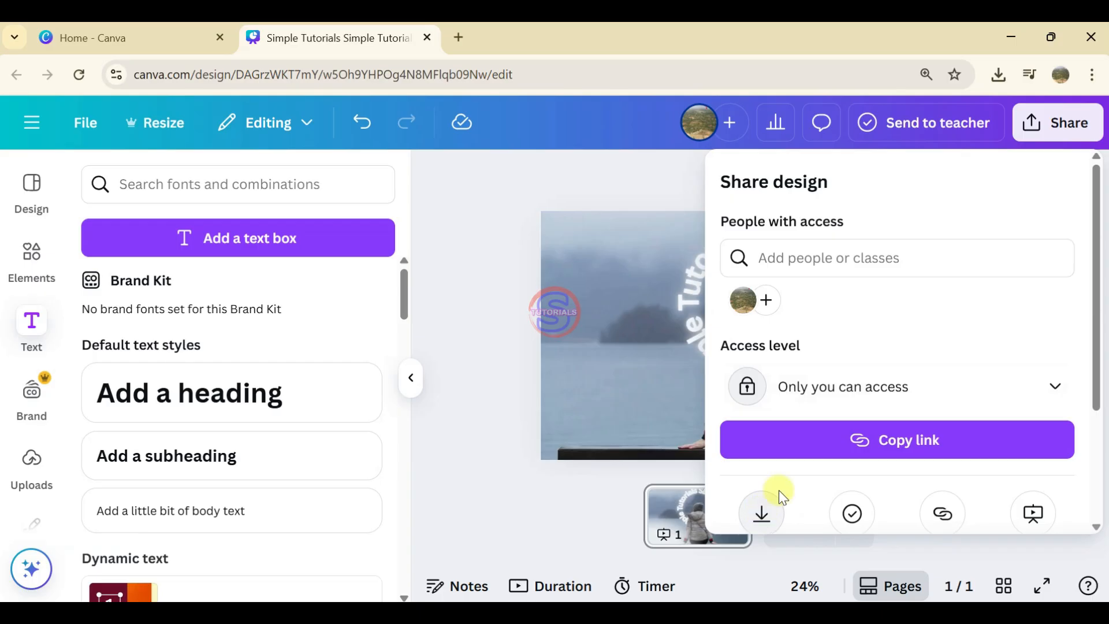
pyautogui.scroll(-3, 779, 490)
pyautogui.click(761, 362)
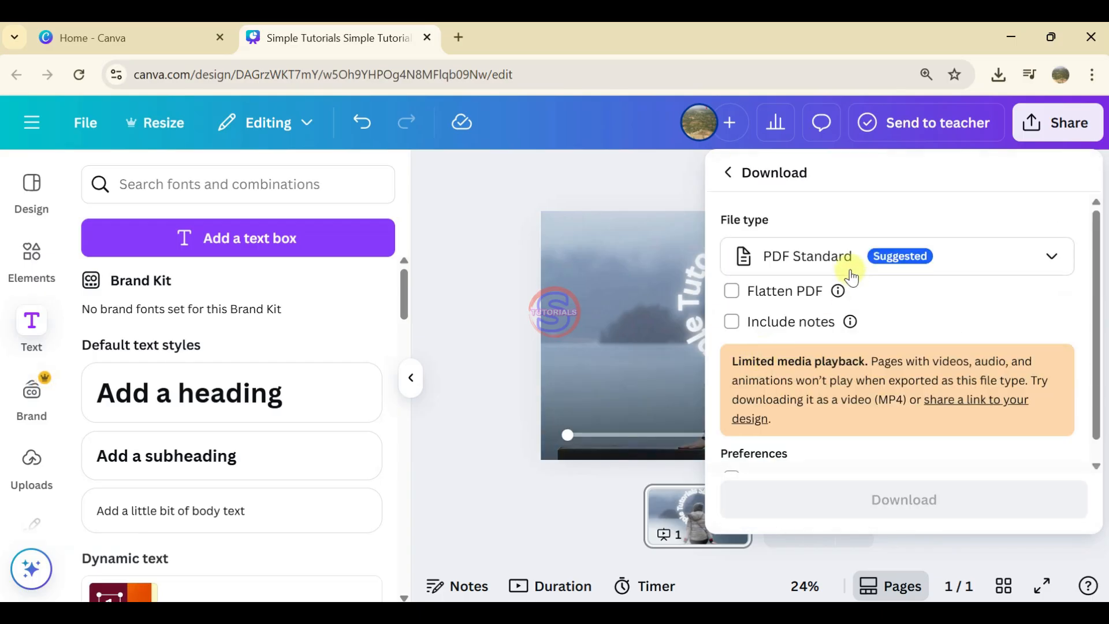
pyautogui.click(842, 256)
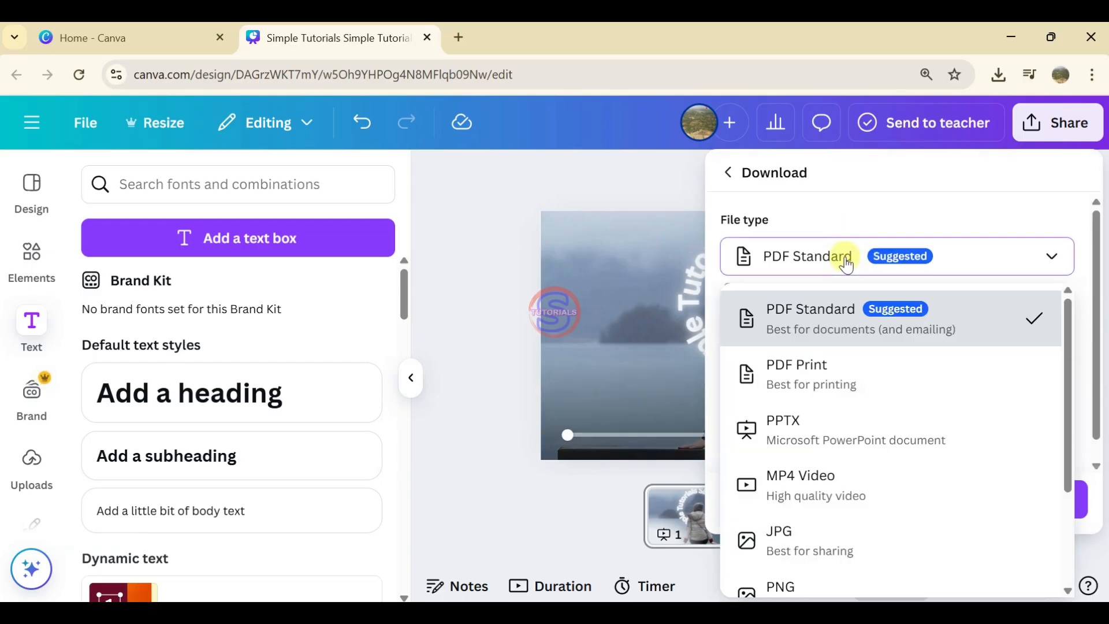
pyautogui.click(828, 488)
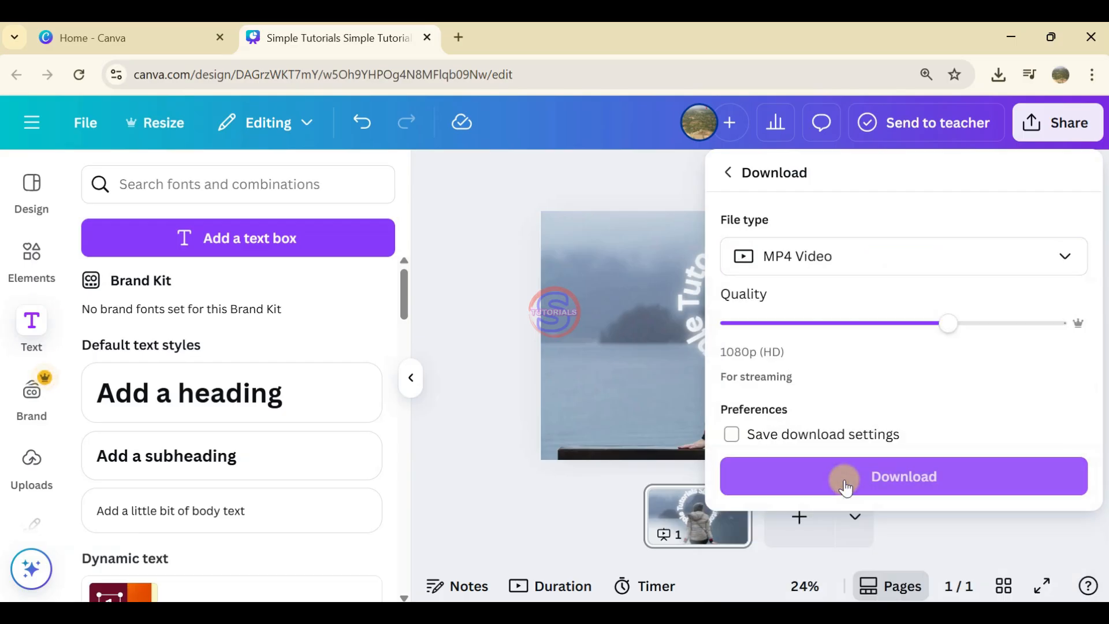
pyautogui.click(896, 479)
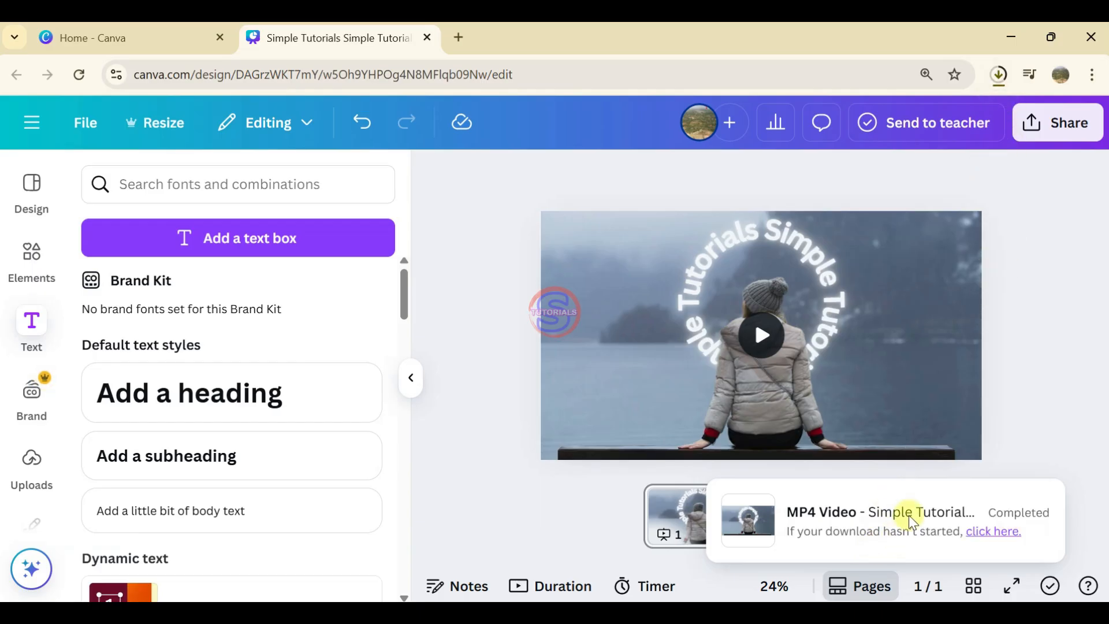
# Step: Locate the downloaded "Simple Tutorials Simple Tutorials (1).mp4" in the Downloads folder and play it in VLC media player
pyautogui.click(997, 75)
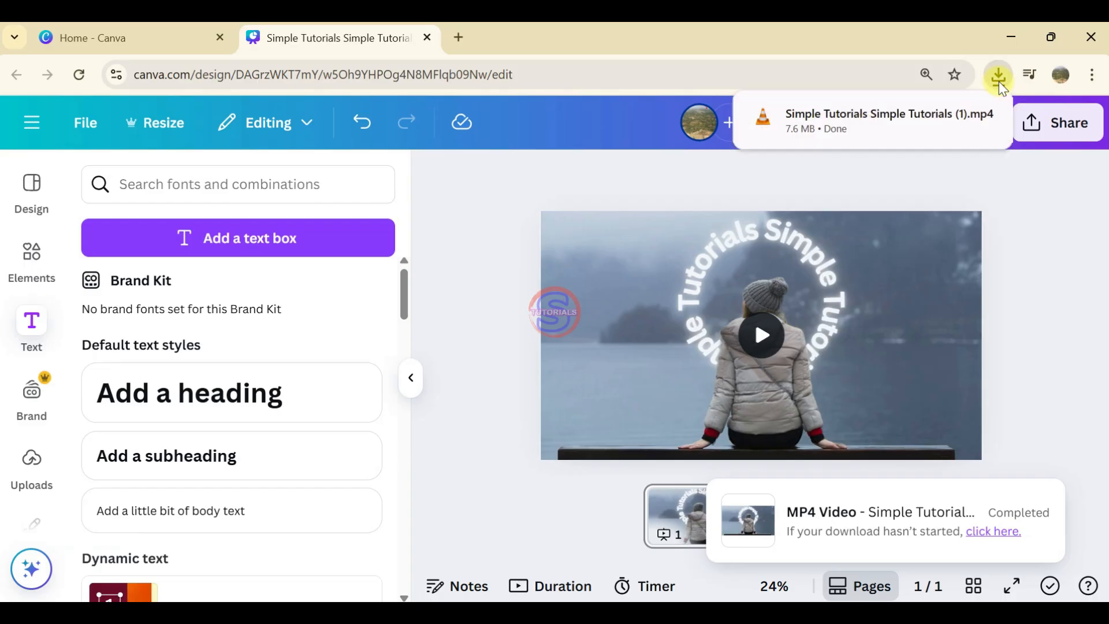
pyautogui.moveTo(978, 123)
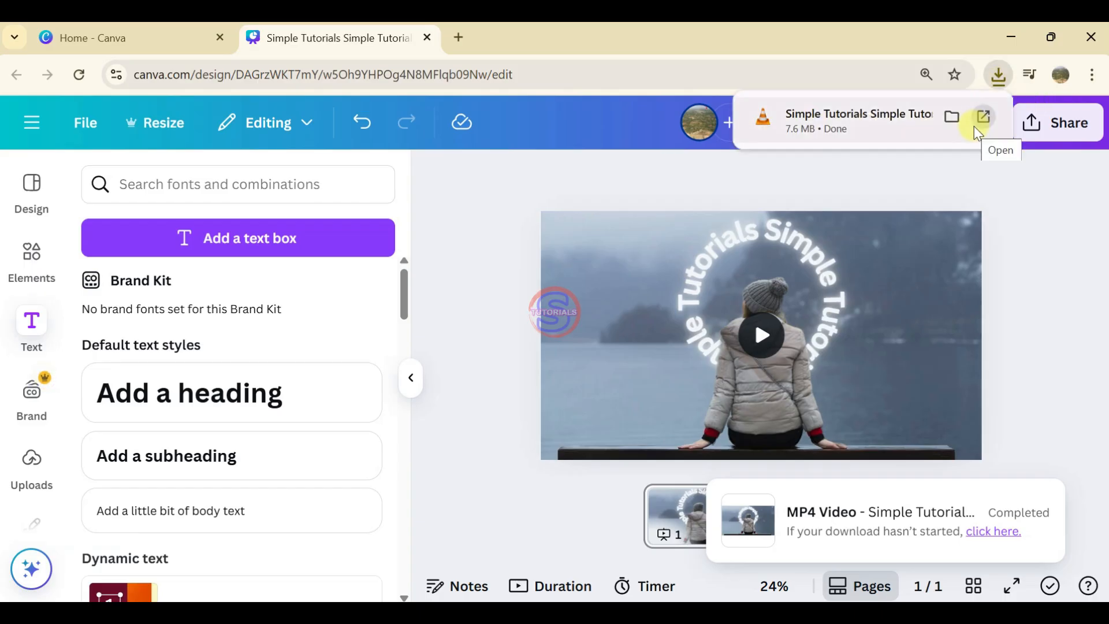
pyautogui.click(982, 118)
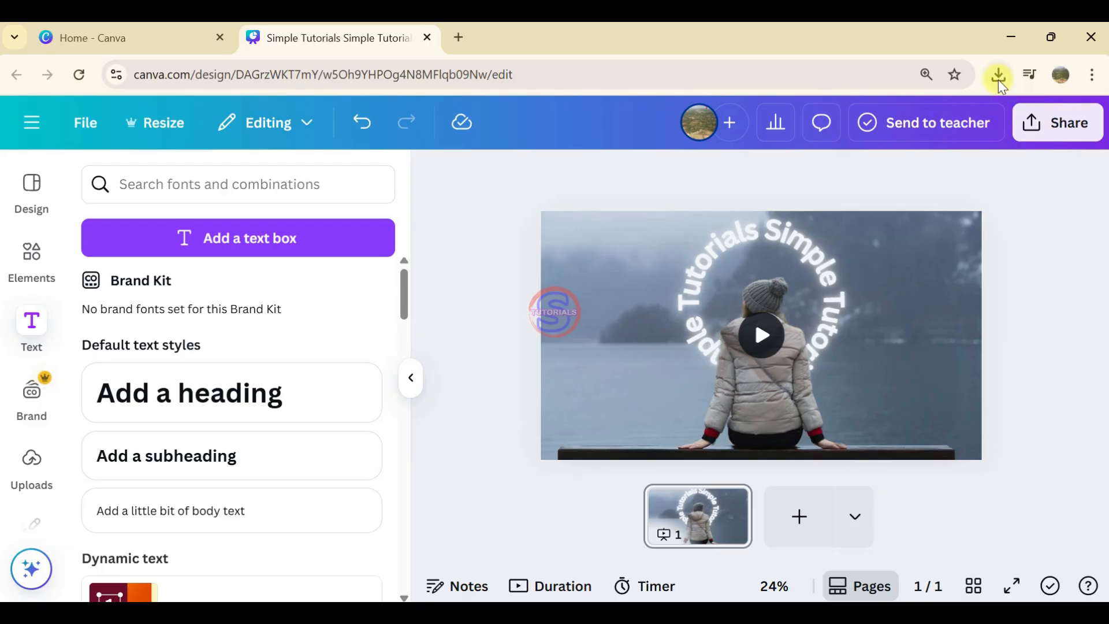
pyautogui.click(998, 76)
pyautogui.click(953, 150)
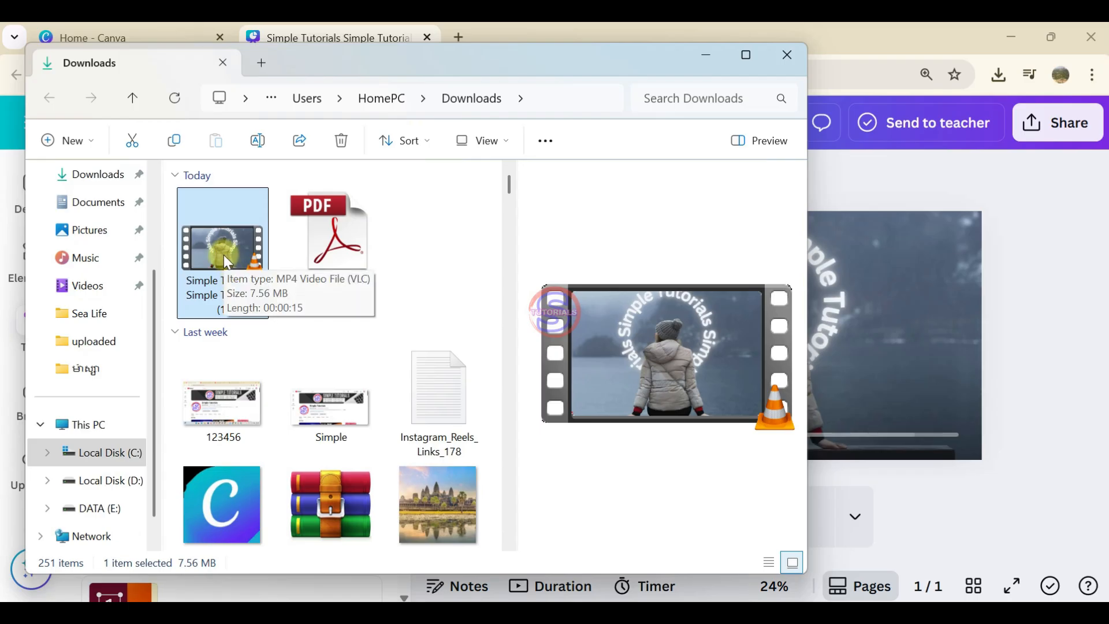
pyautogui.doubleClick(224, 254)
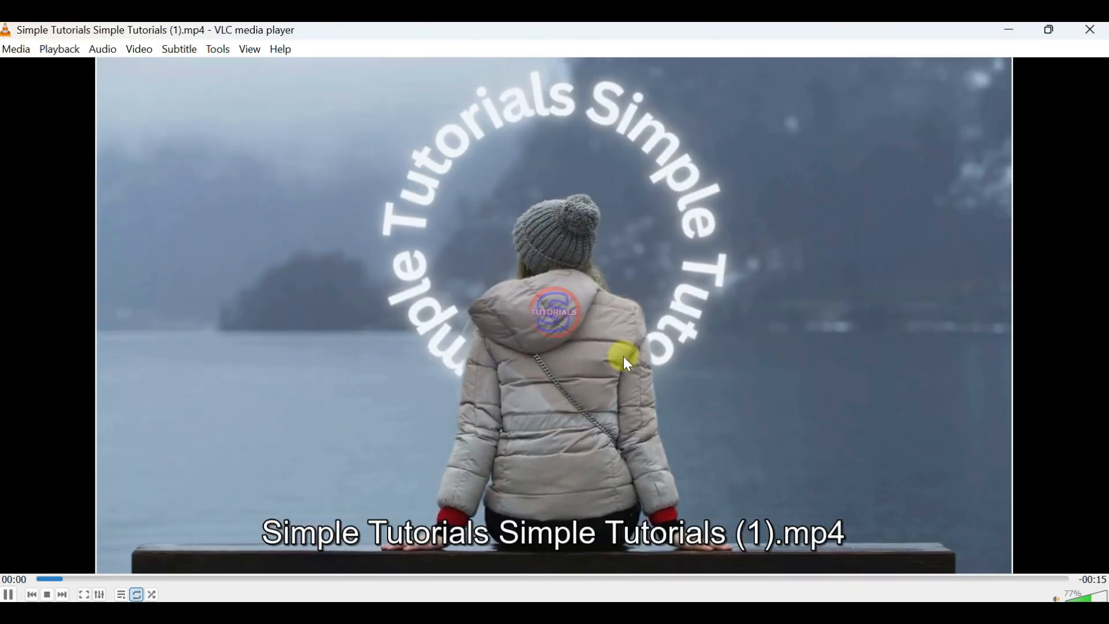